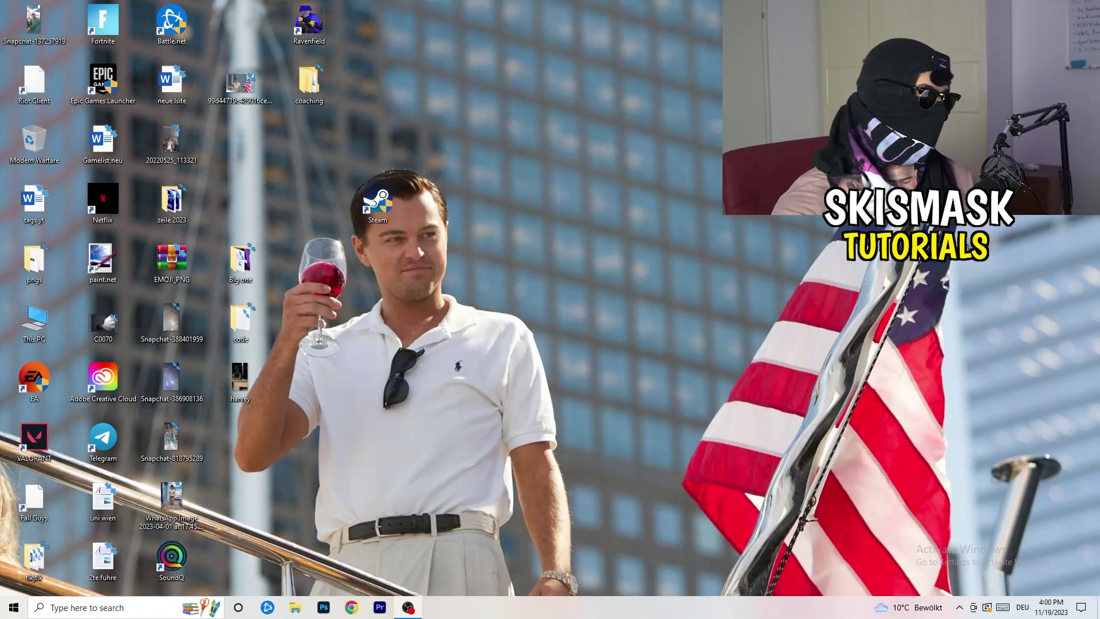
Open the Gaming section of Settings from Start, where Xbox Game Bar is switched Off
click(14, 608)
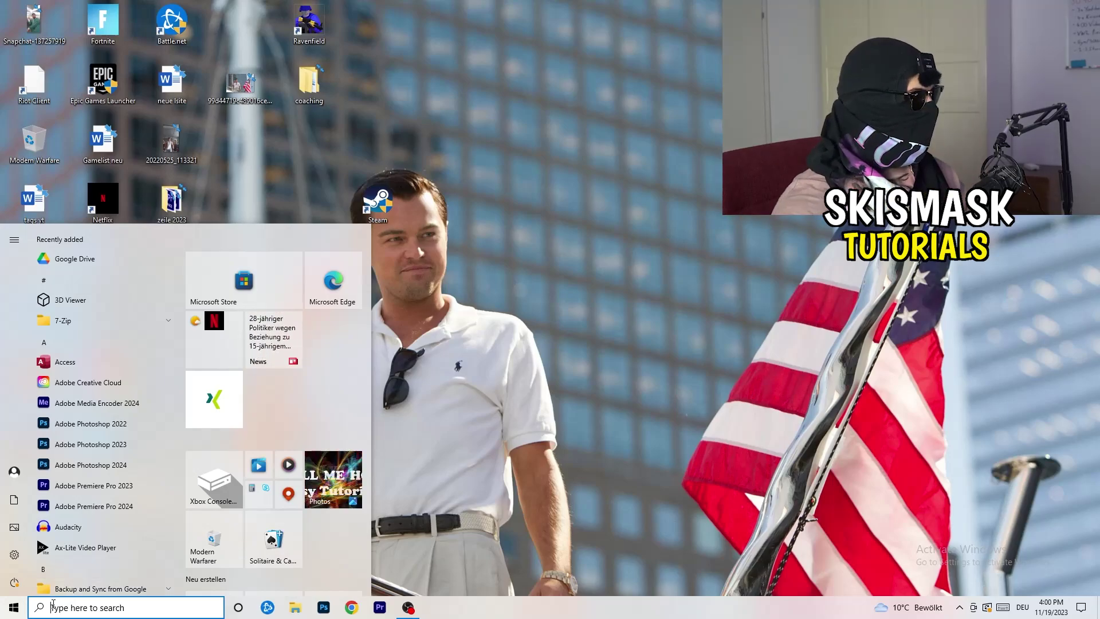
click(14, 554)
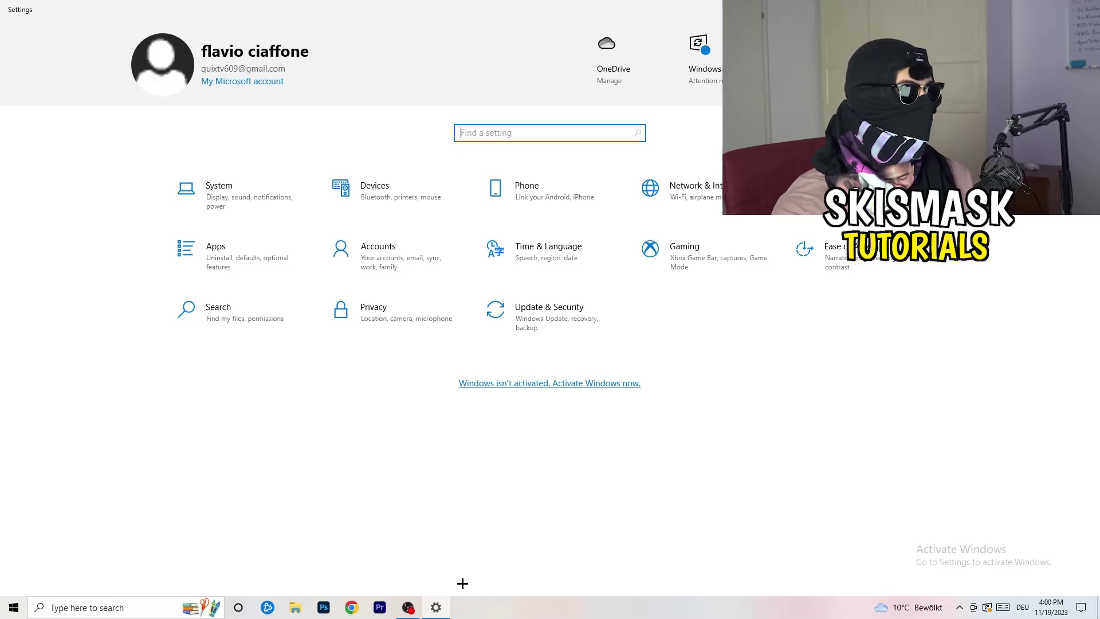
click(710, 263)
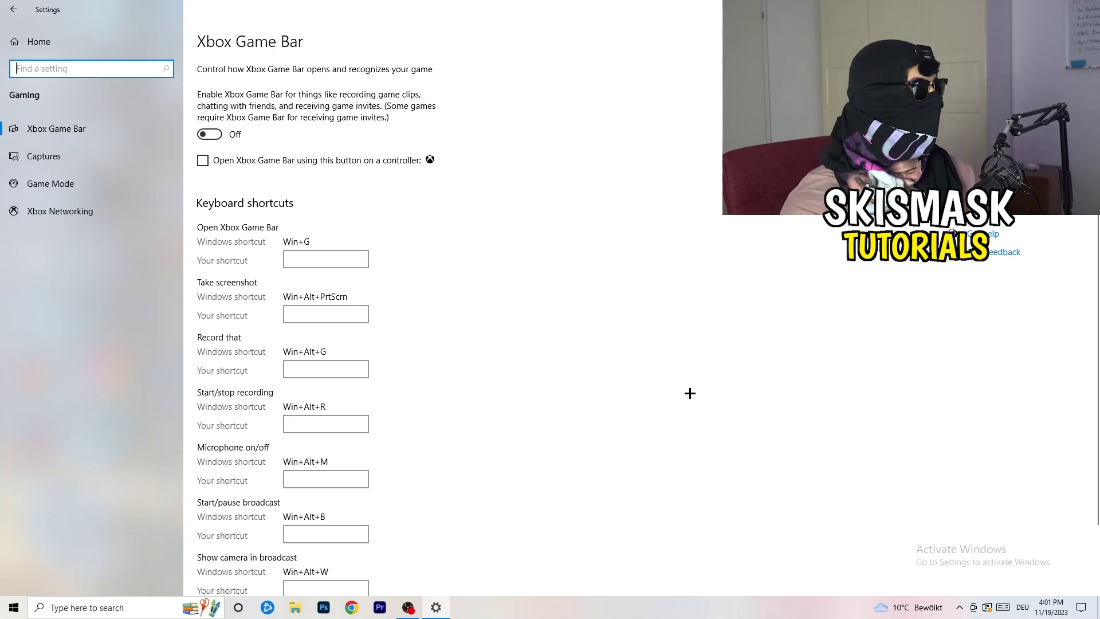
On the Captures page, keep maximum recording length at 2 hours and background recording off
click(91, 159)
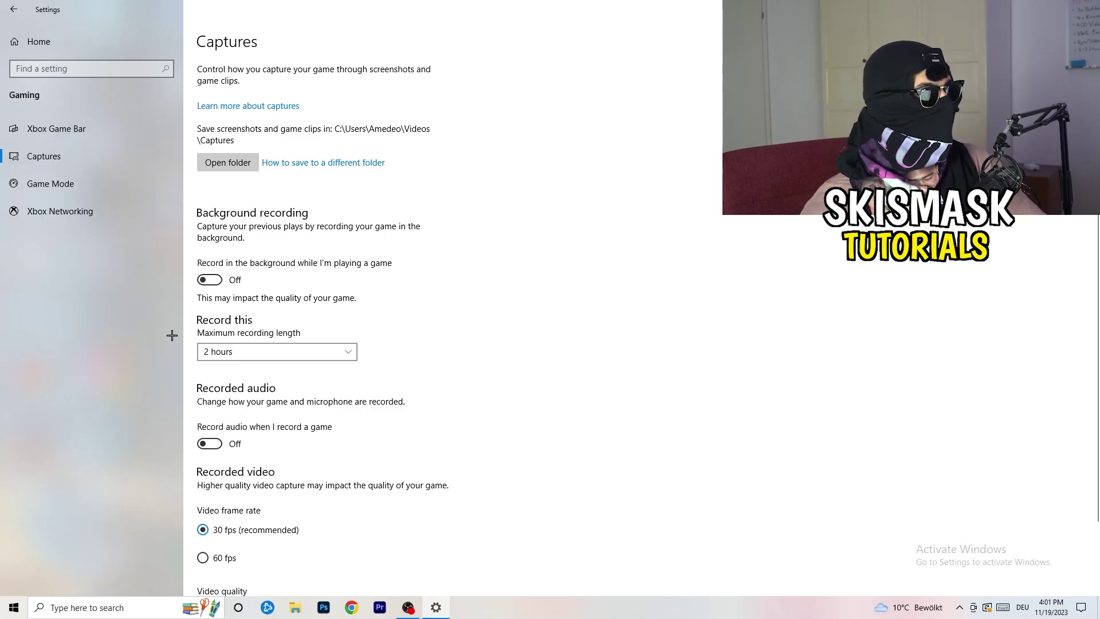
click(270, 354)
click(460, 313)
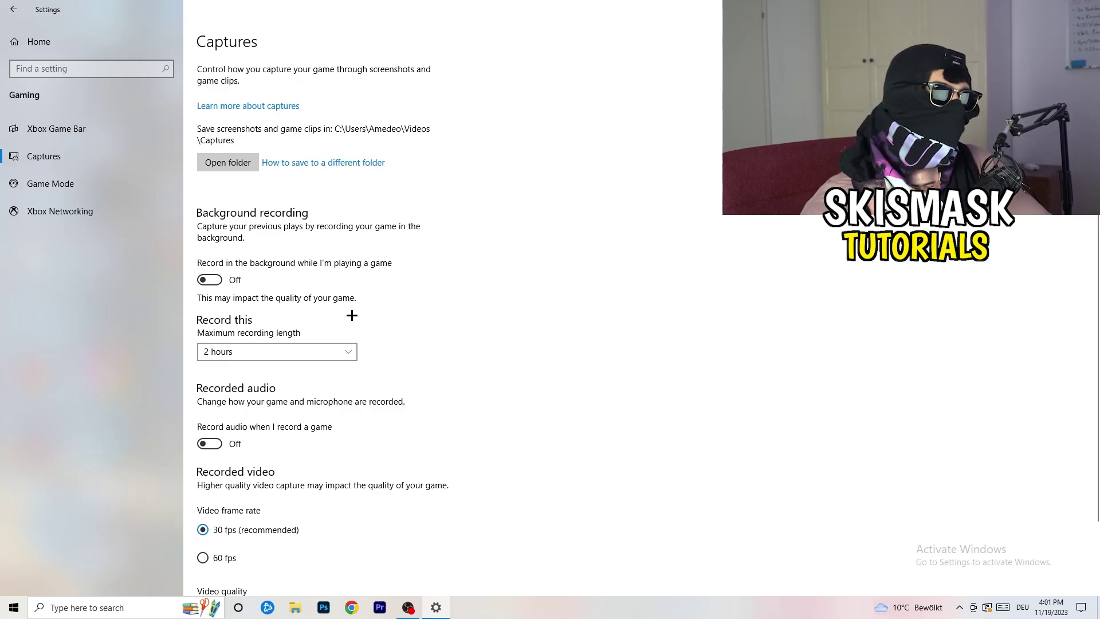
click(326, 352)
click(646, 368)
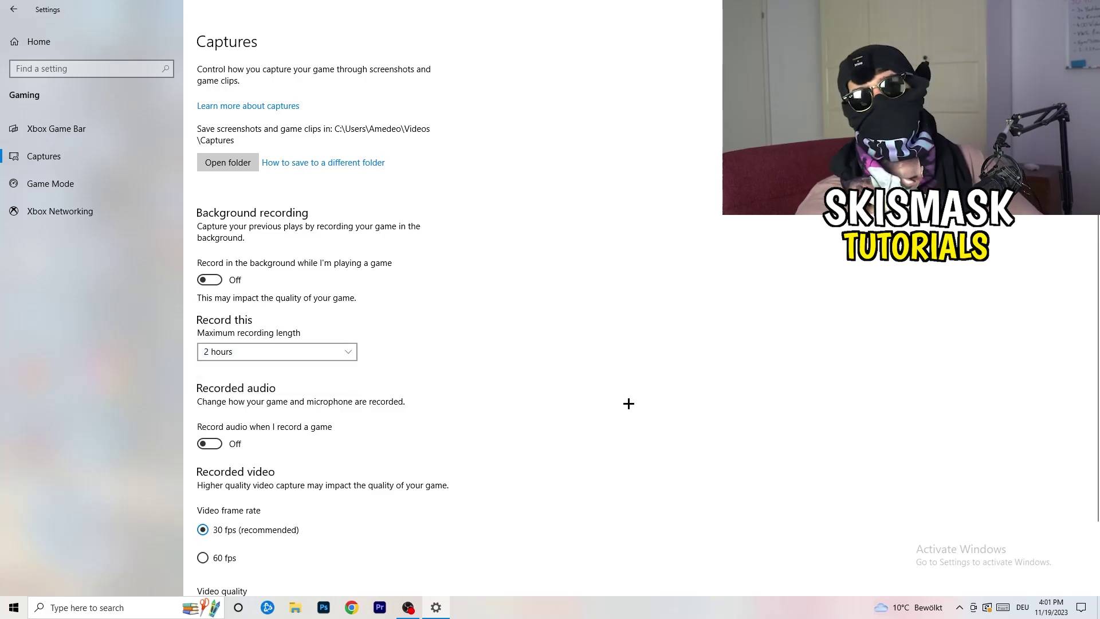
scroll(287, 384, down, 2)
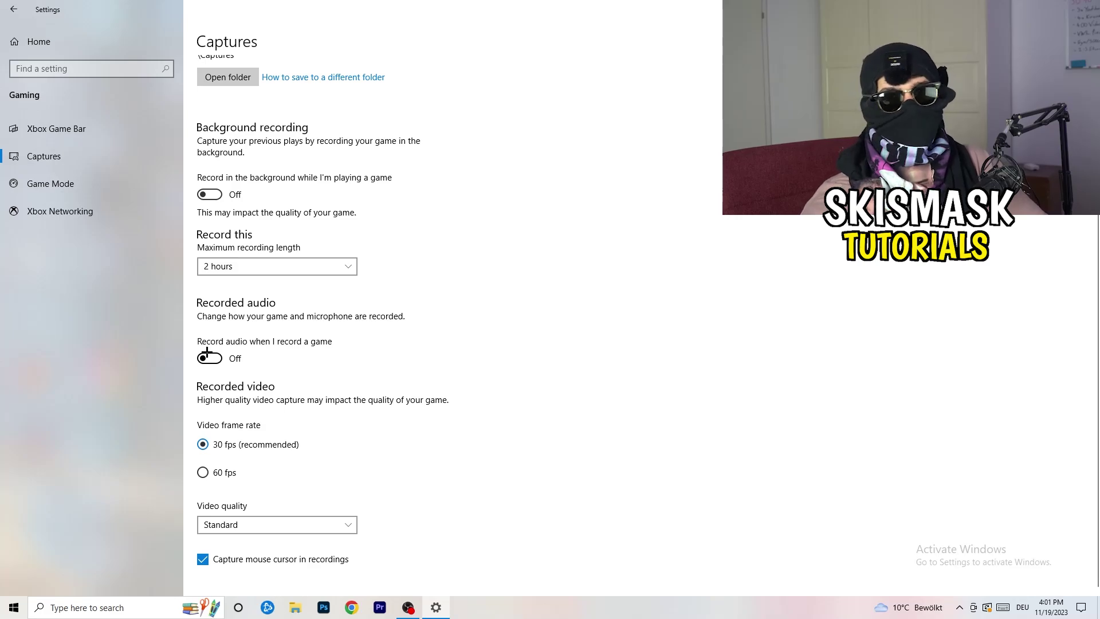
Confirm Game Mode is On, then close Settings
click(79, 181)
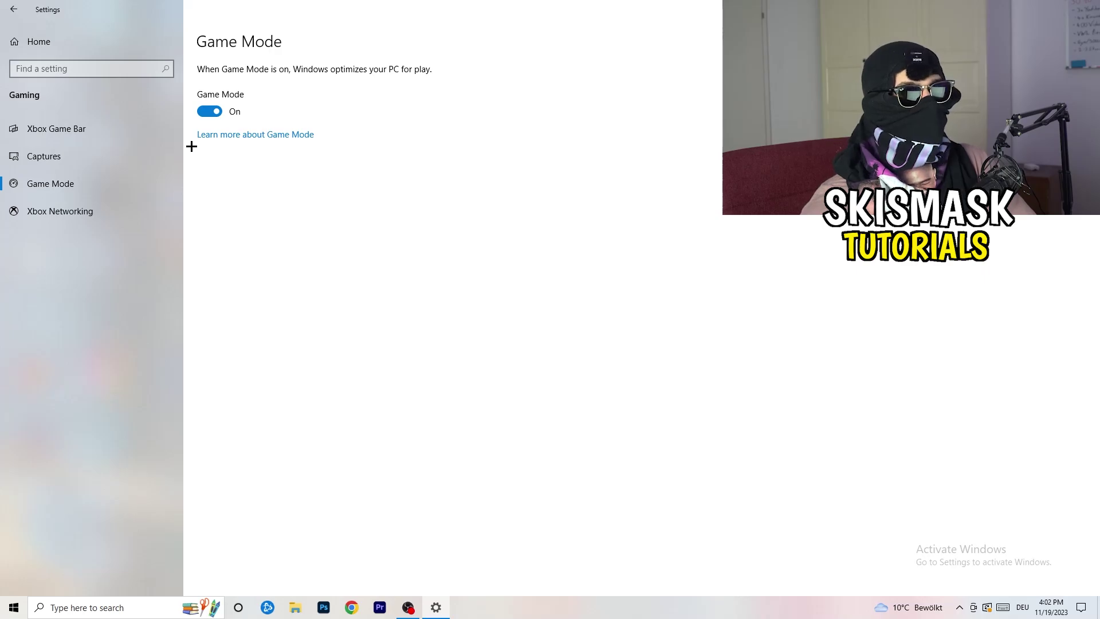
key(alt+F4)
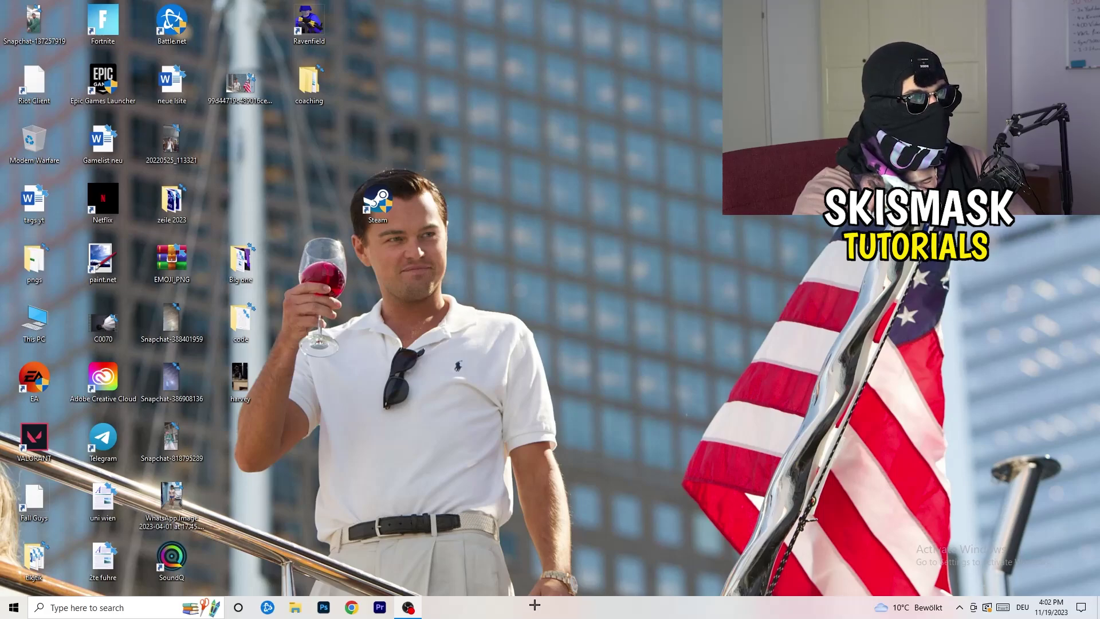
Launch Task Manager from the taskbar and maximize it
drag(535, 605, 386, 537)
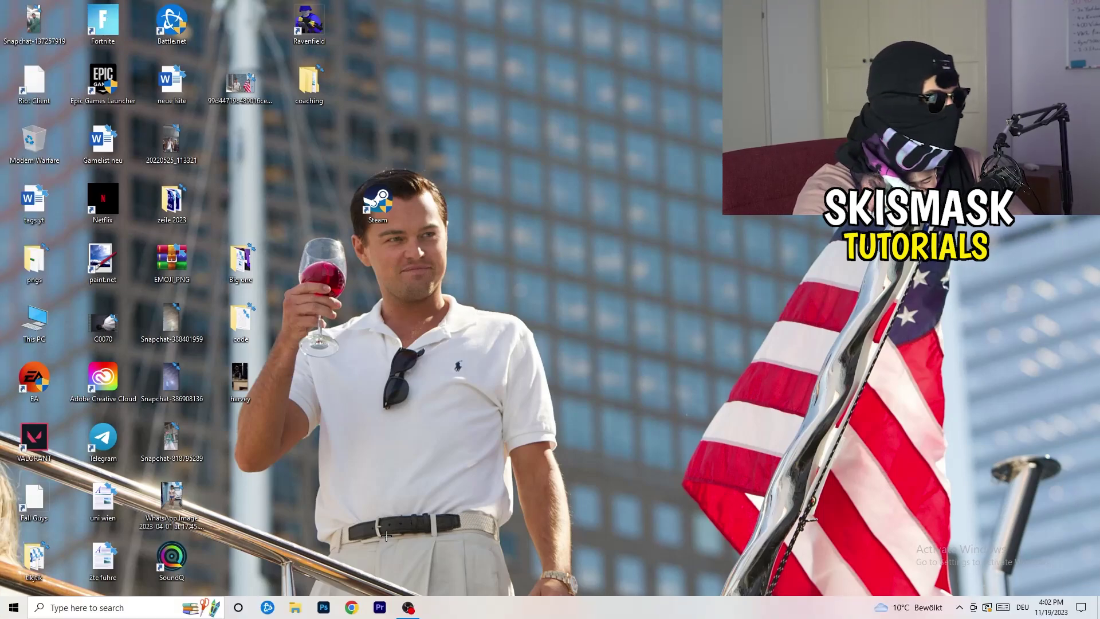
right_click(531, 609)
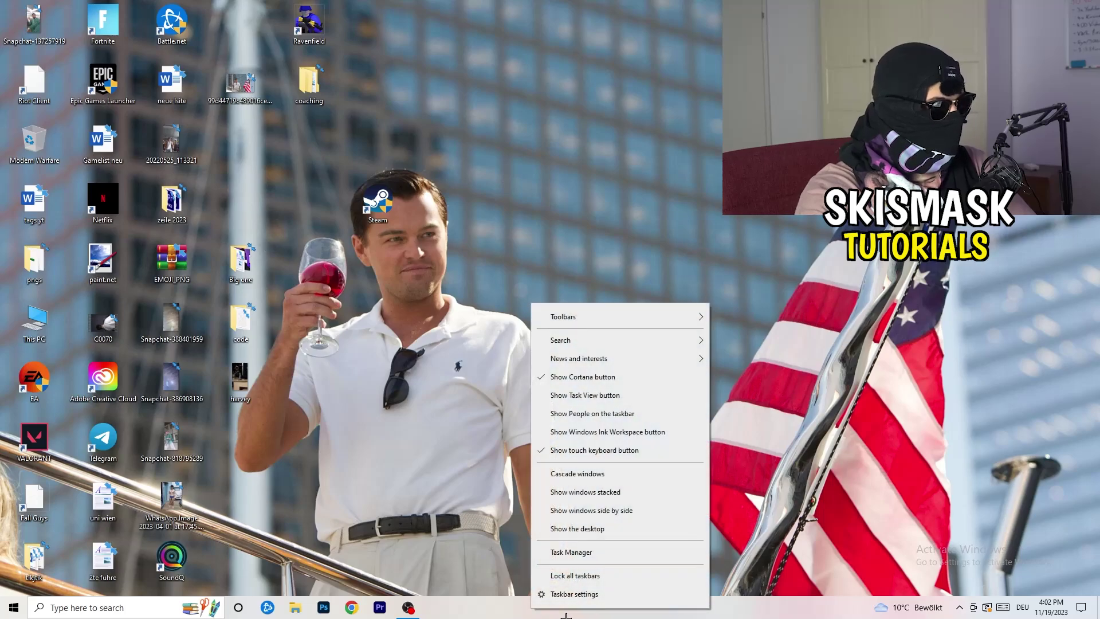
click(591, 554)
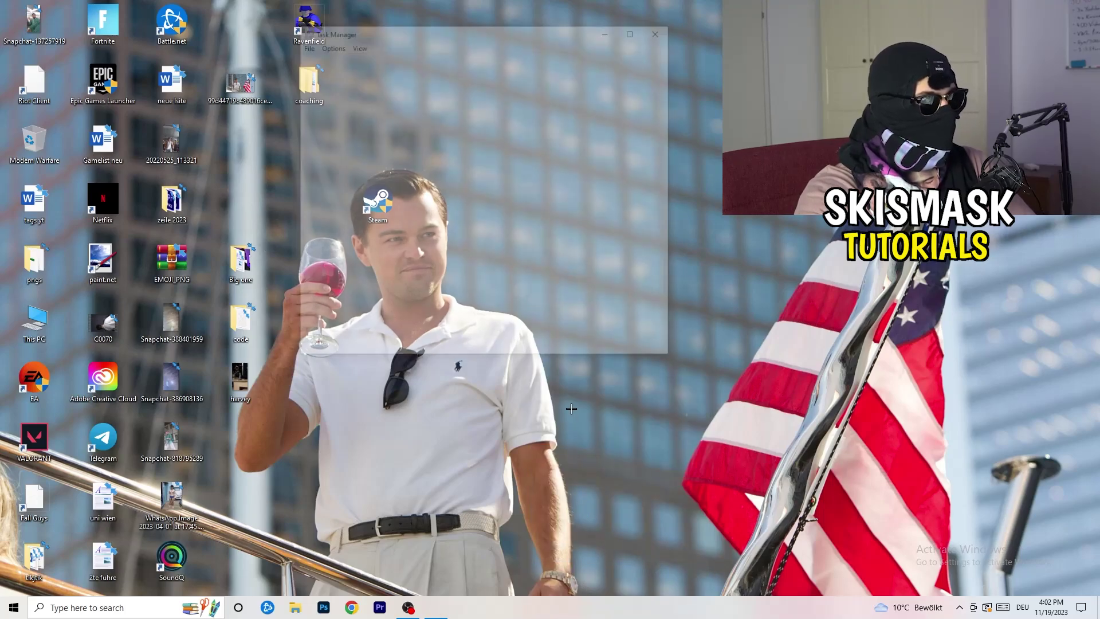
click(637, 28)
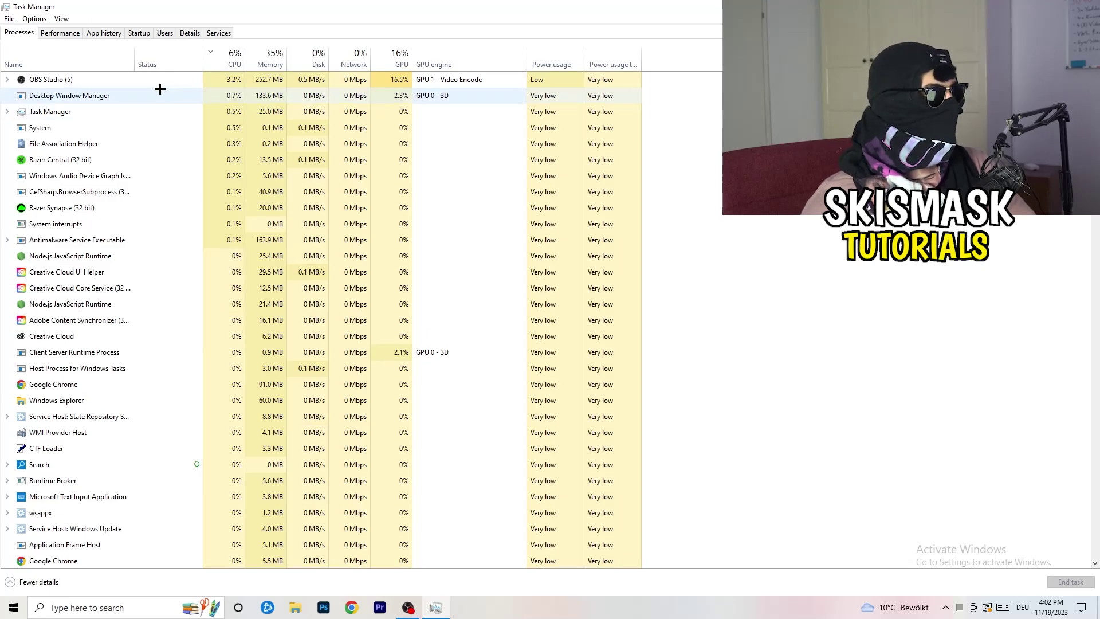
Sort processes by GPU, inspect OBS Studio's actions without changes, then sort by CPU
click(235, 57)
click(401, 57)
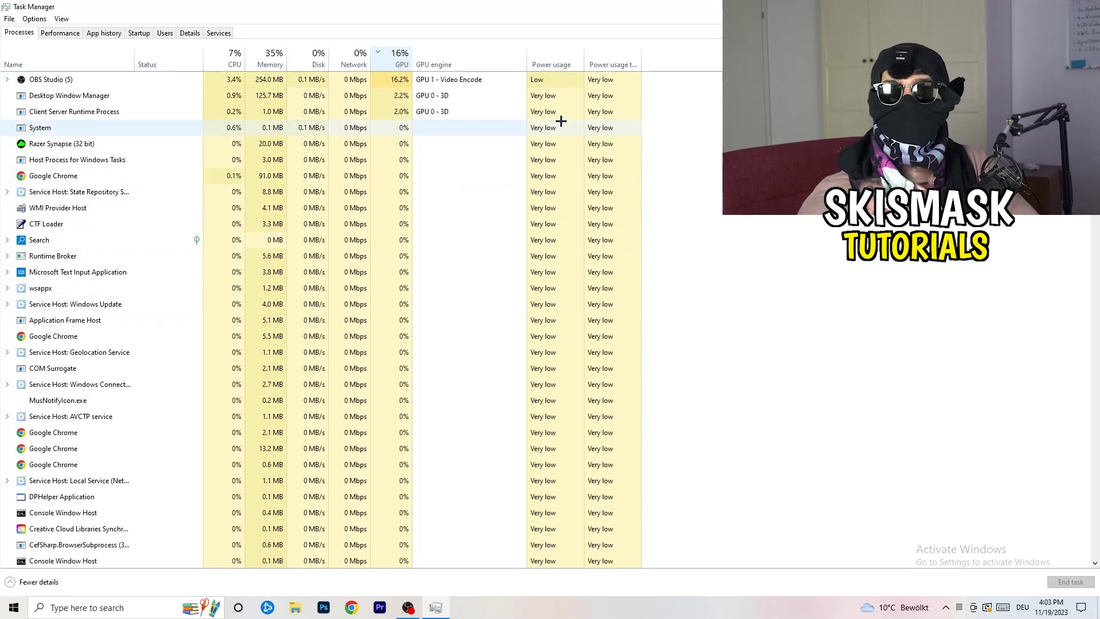
right_click(399, 83)
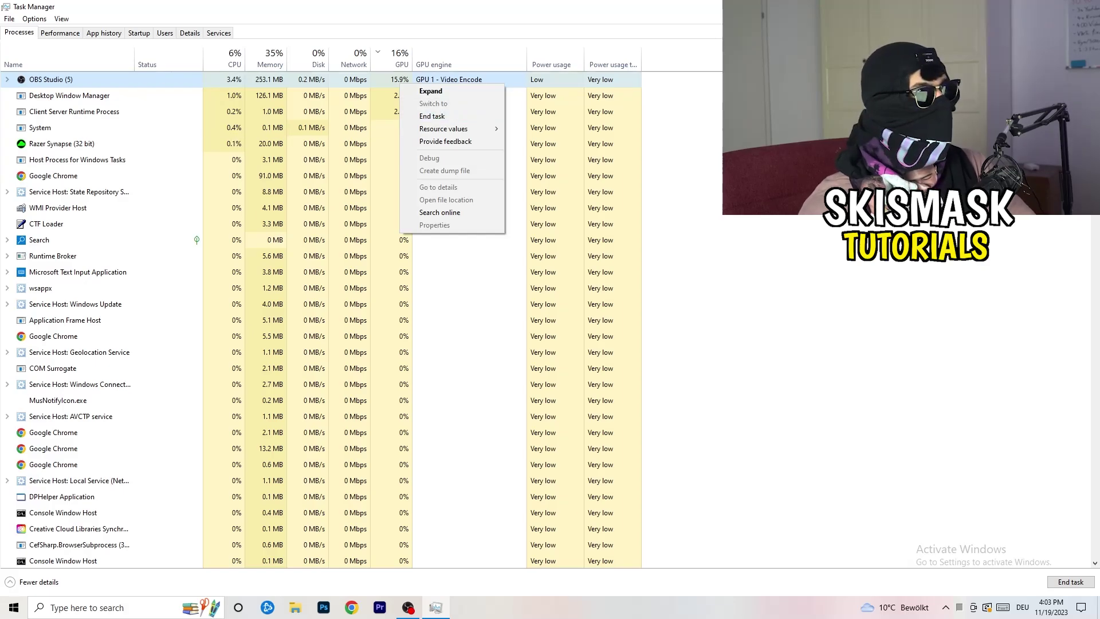
click(698, 138)
click(233, 58)
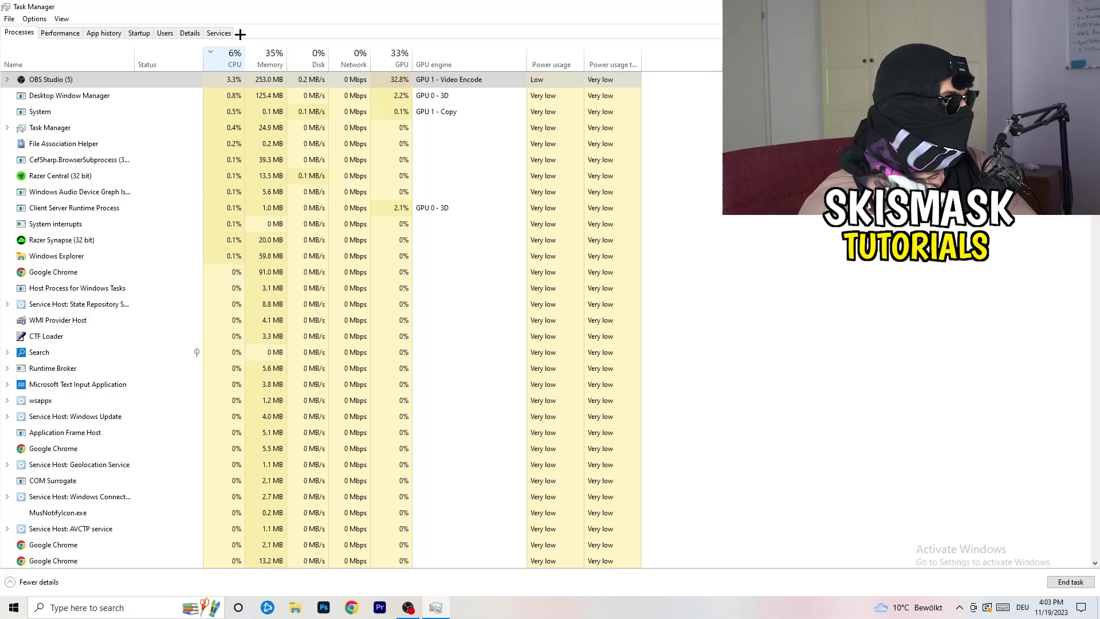
Review Creative Cloud UI Helper's priority options in Details, then show the Startup apps list
click(190, 34)
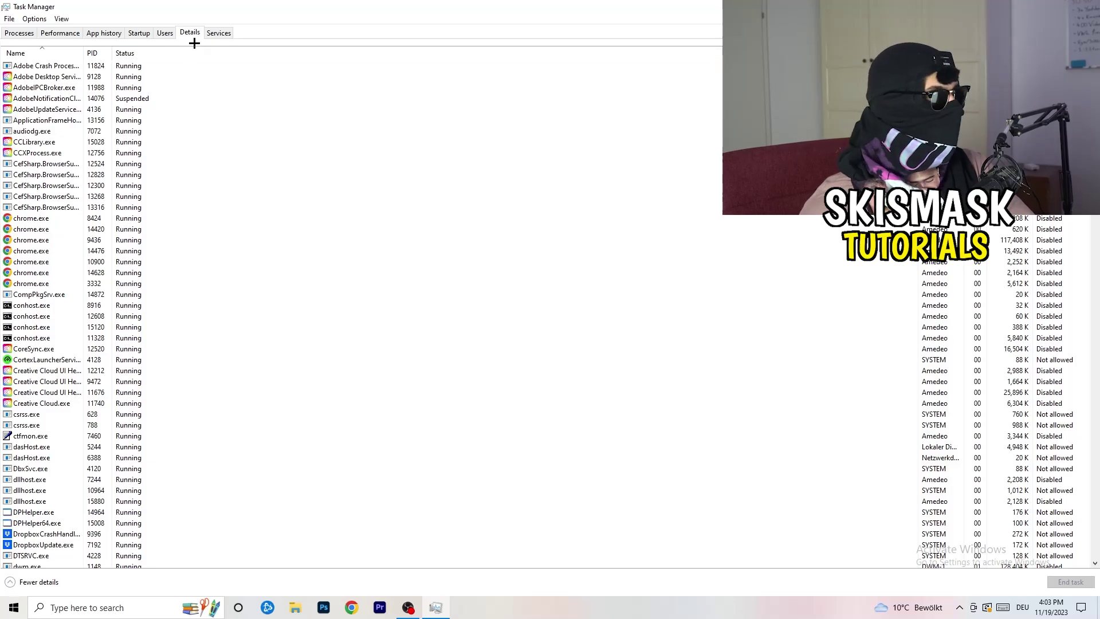
scroll(162, 297, down, 5)
scroll(172, 269, up, 5)
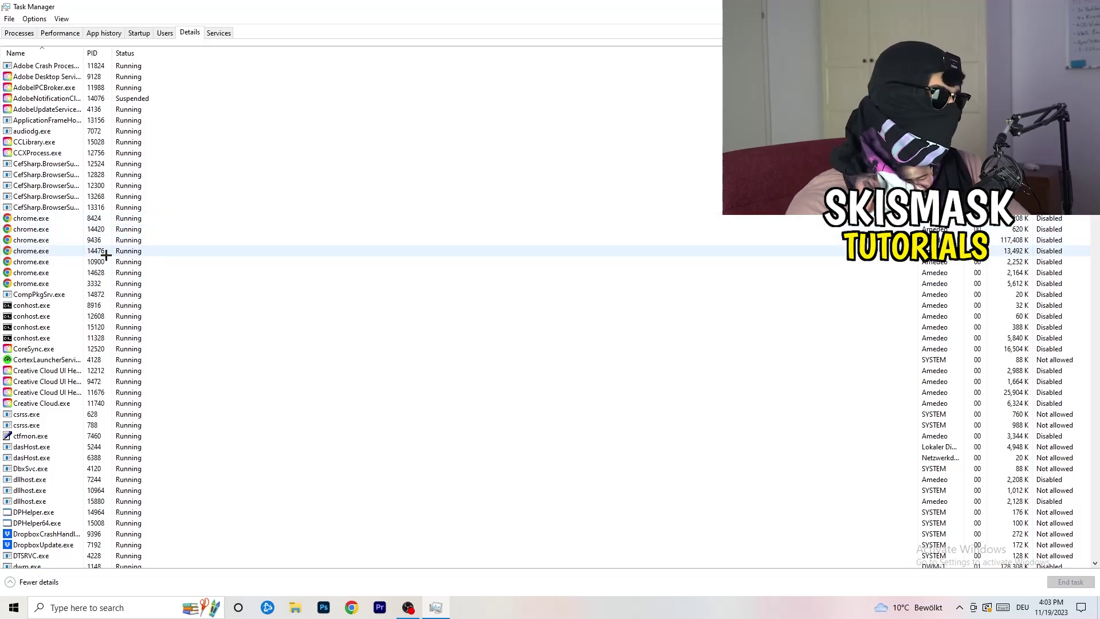
scroll(68, 289, down, 3)
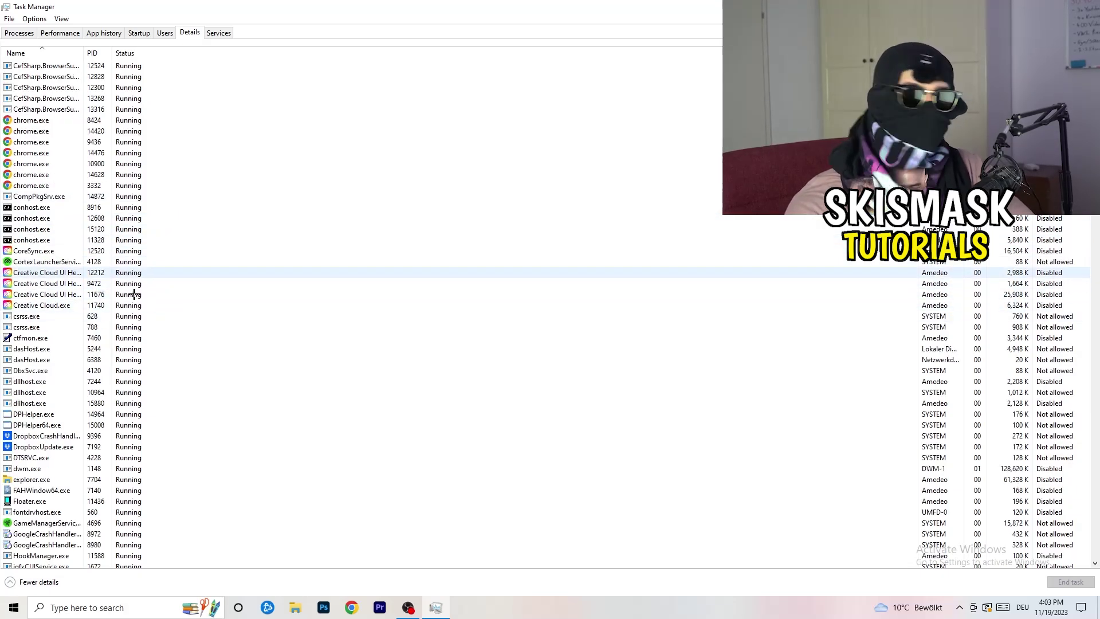
right_click(47, 295)
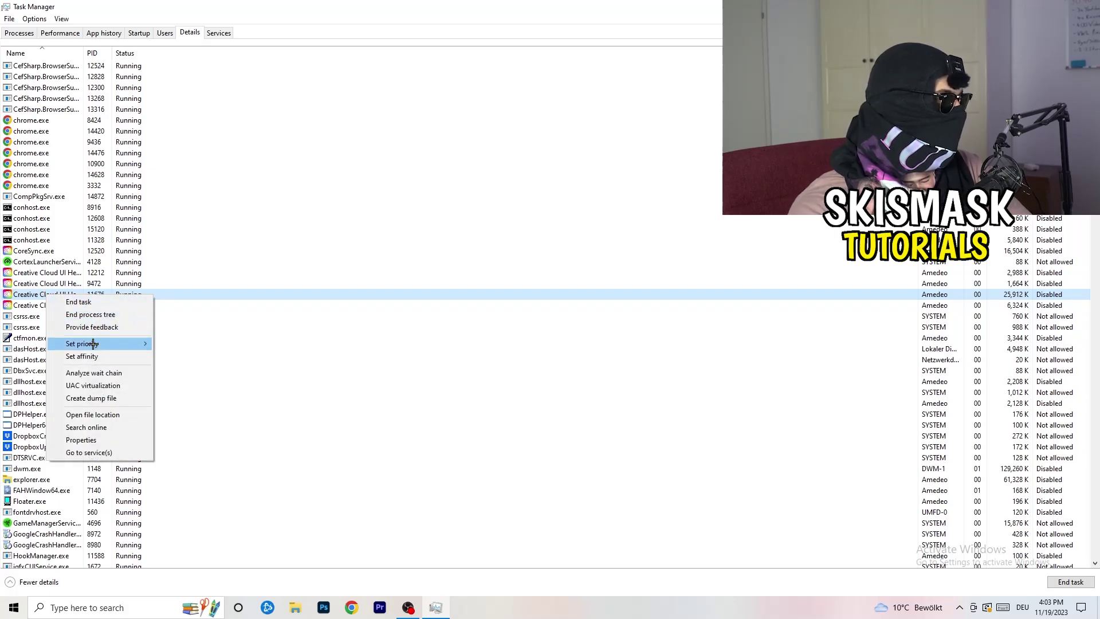
mouse_move(93, 343)
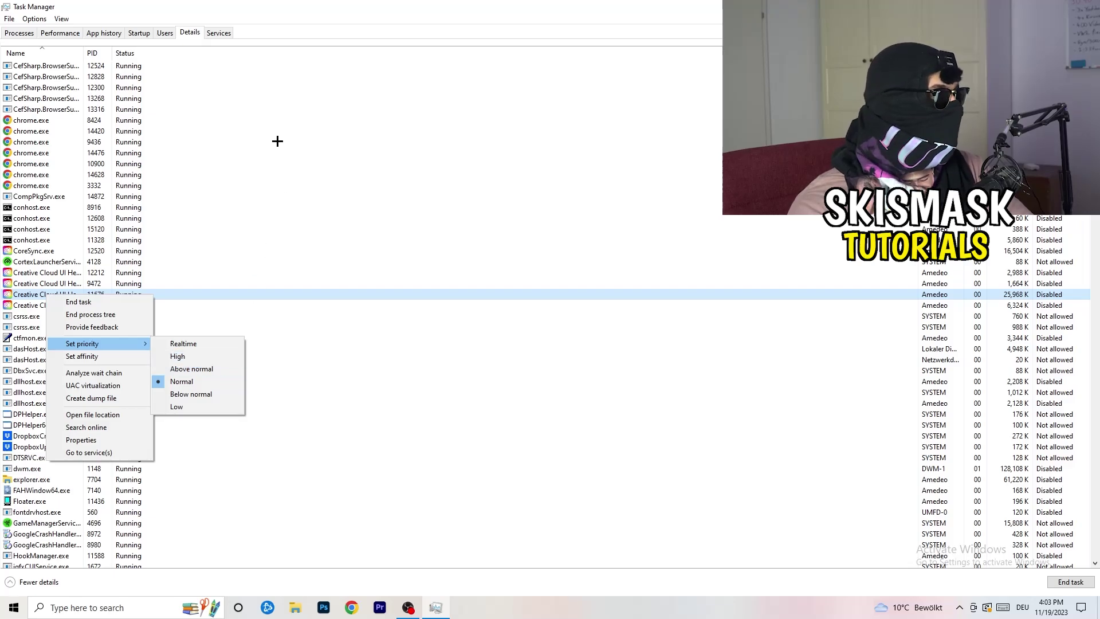
click(146, 35)
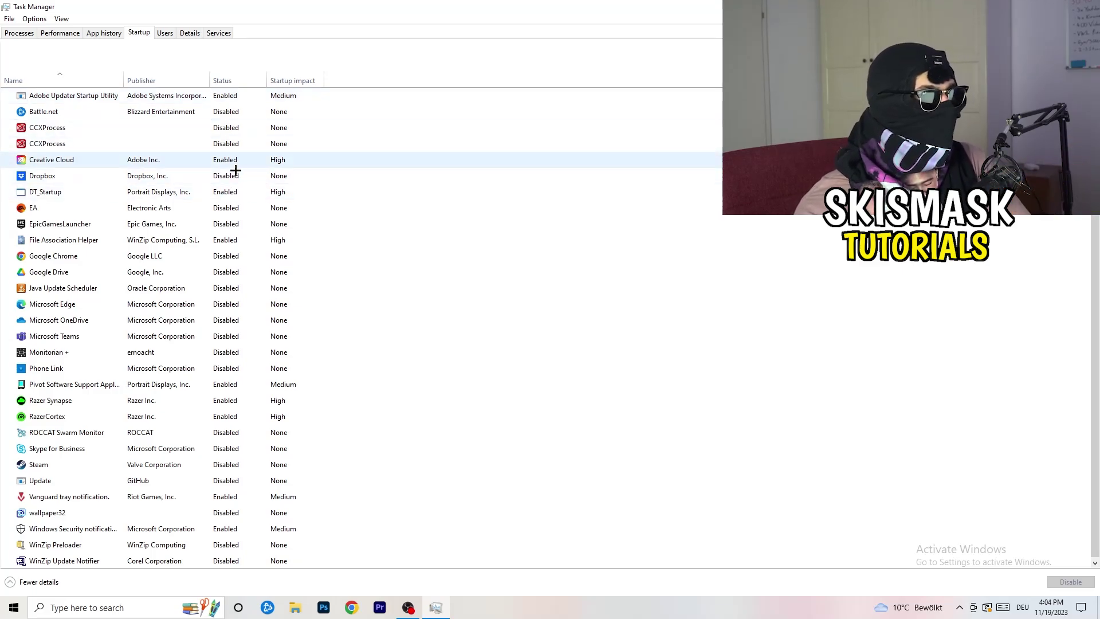
Leave DT_Startup enabled, close Task Manager and bring up the Start menu
right_click(250, 189)
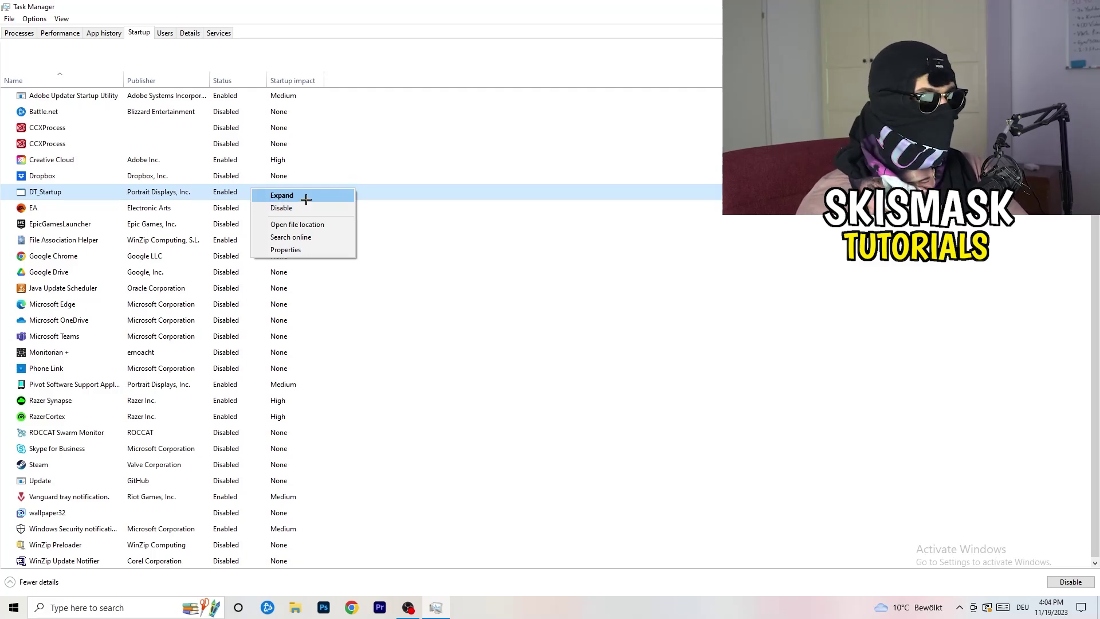
key(Escape)
key(alt+F4)
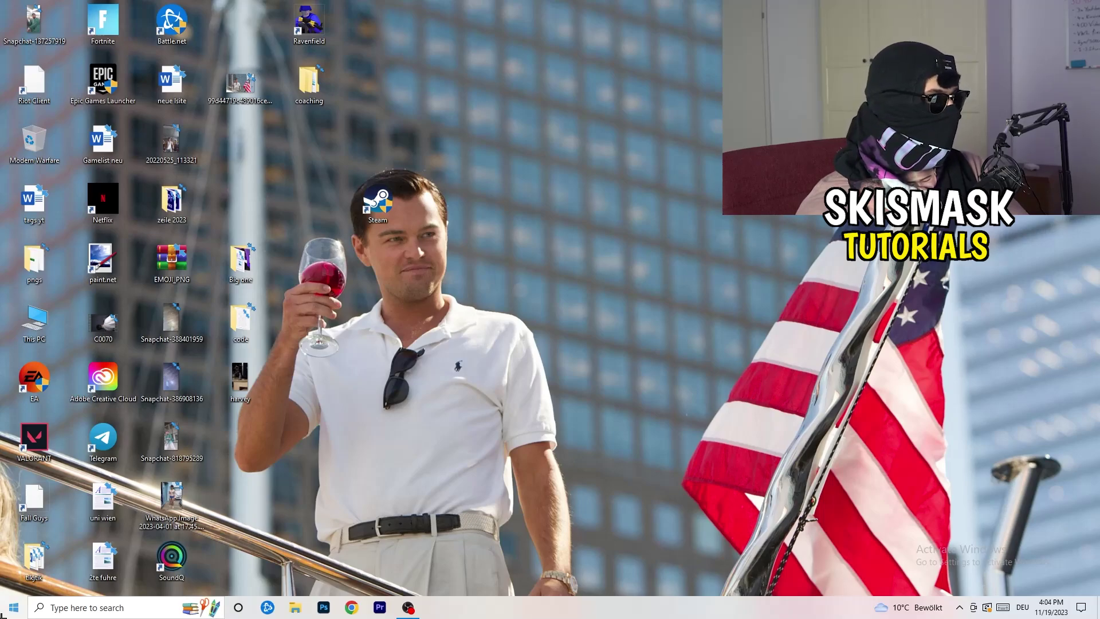
click(9, 613)
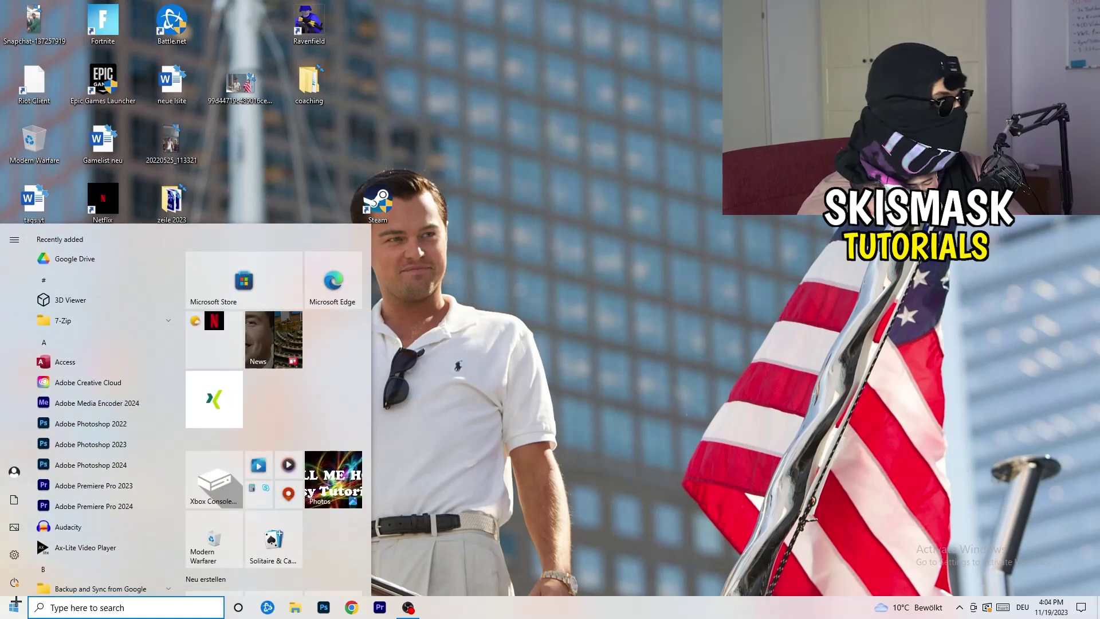
In System > Display, keep scaling at 100% (Recommended) and resolution at 1920 × 1080
click(17, 558)
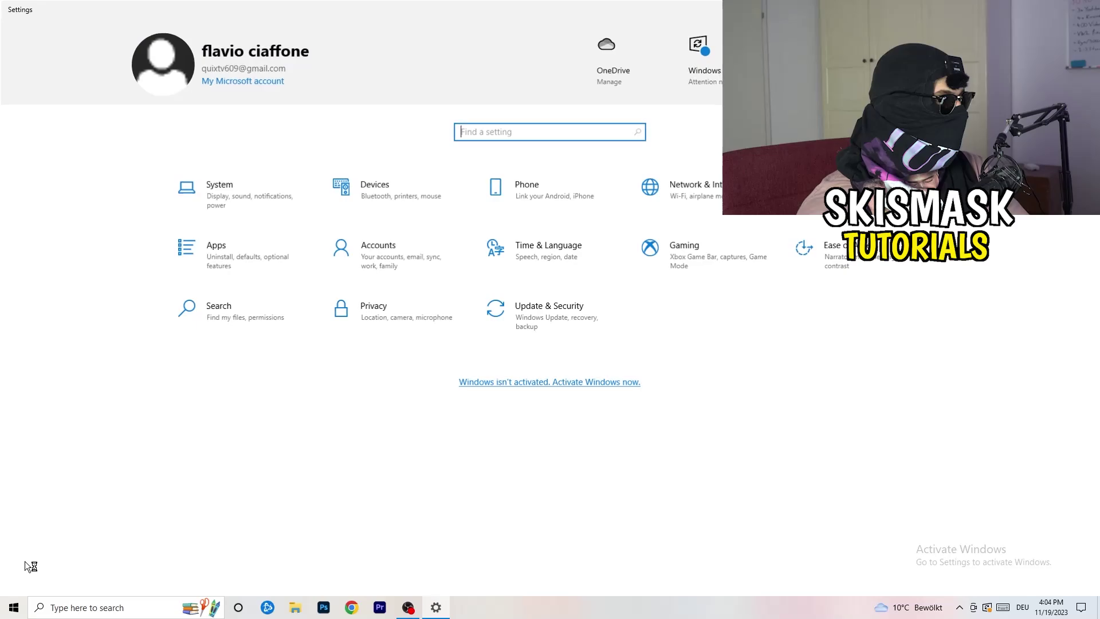
click(259, 185)
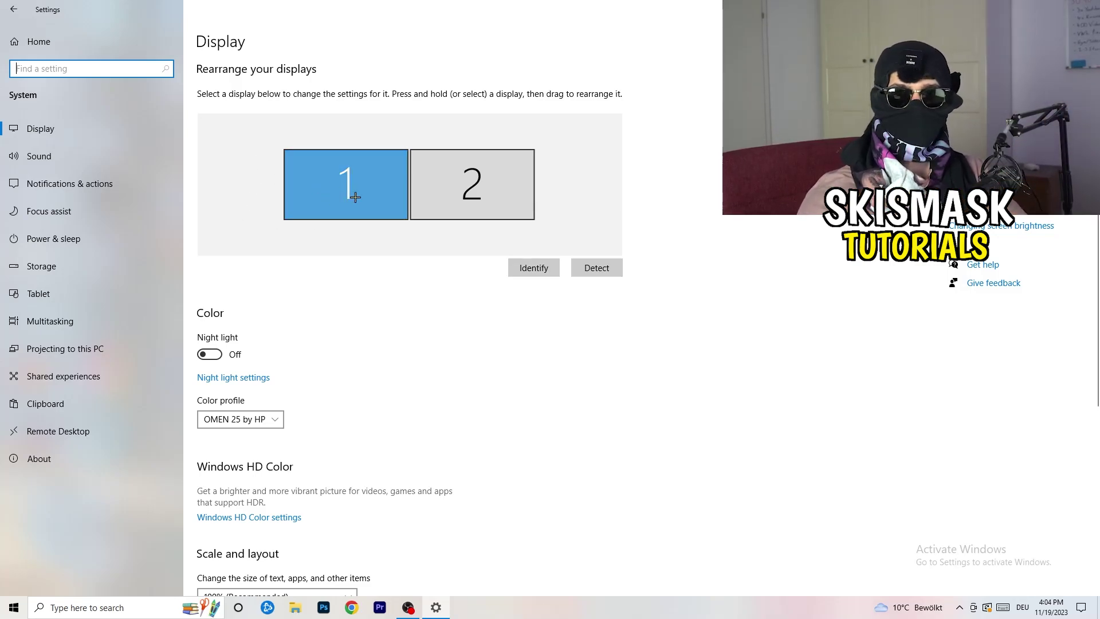
scroll(400, 209, down, 2)
scroll(400, 209, down, 3)
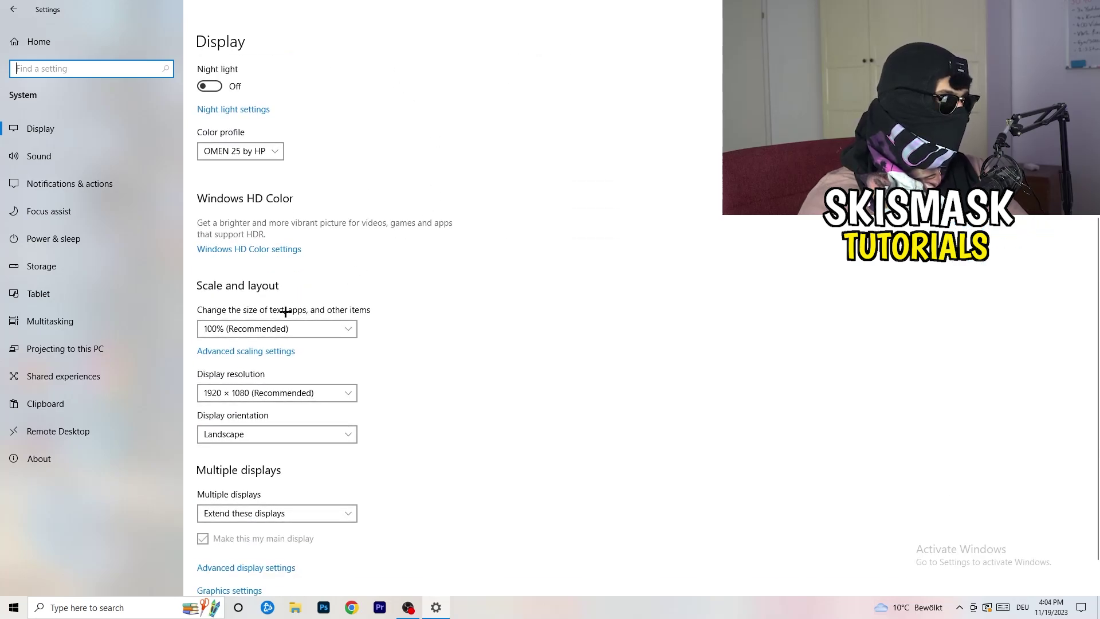
click(314, 330)
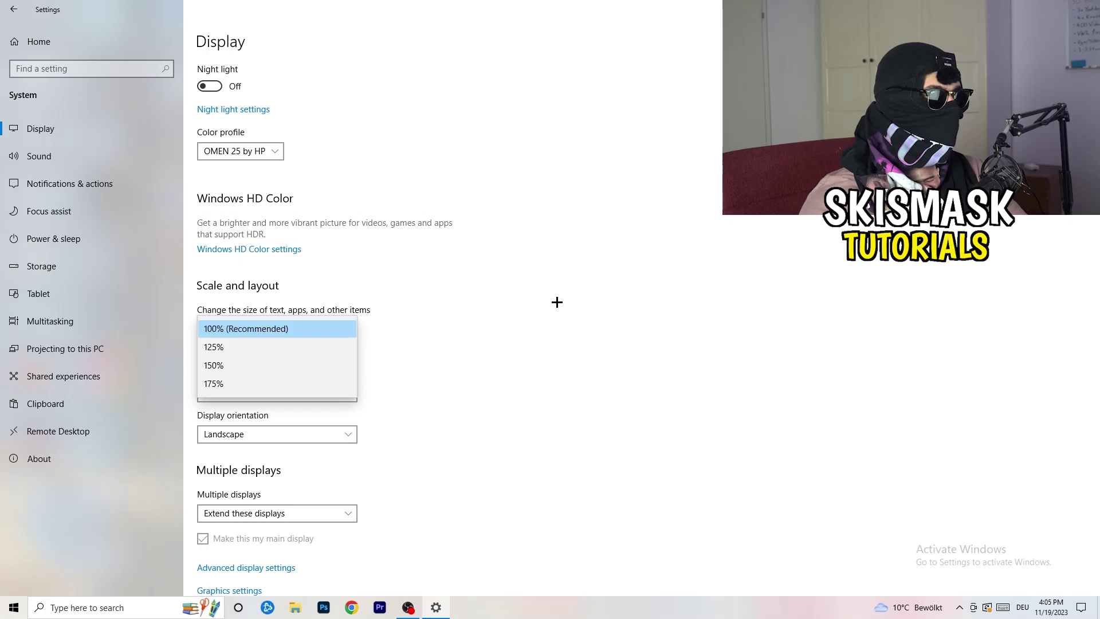
scroll(467, 314, down, 1)
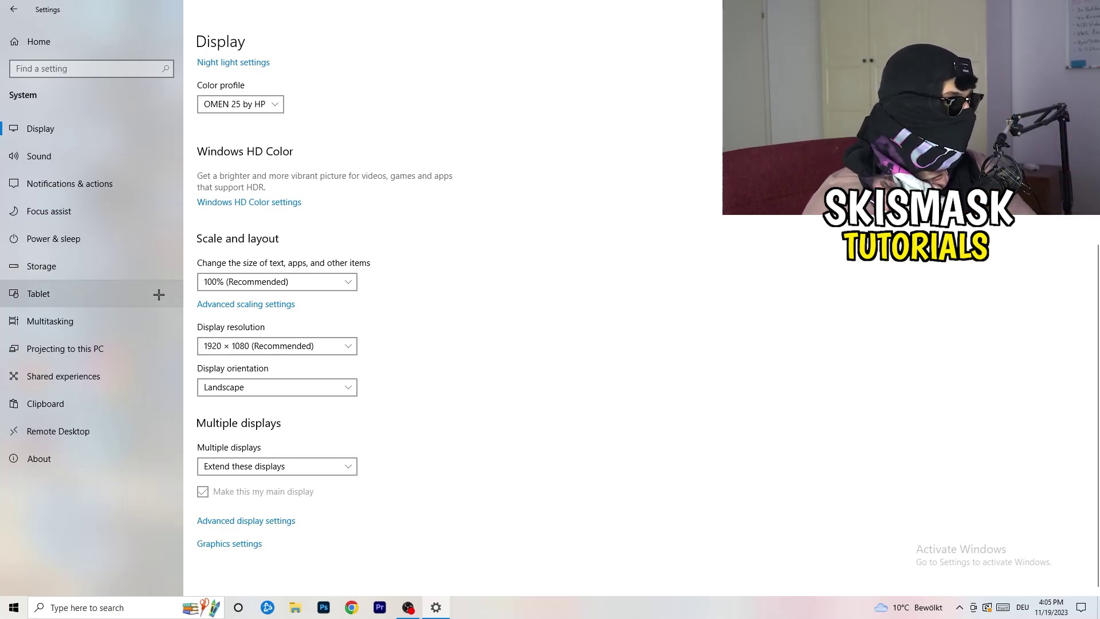
Review power plans in Power Options from Power & sleep, keeping Balanced
click(85, 240)
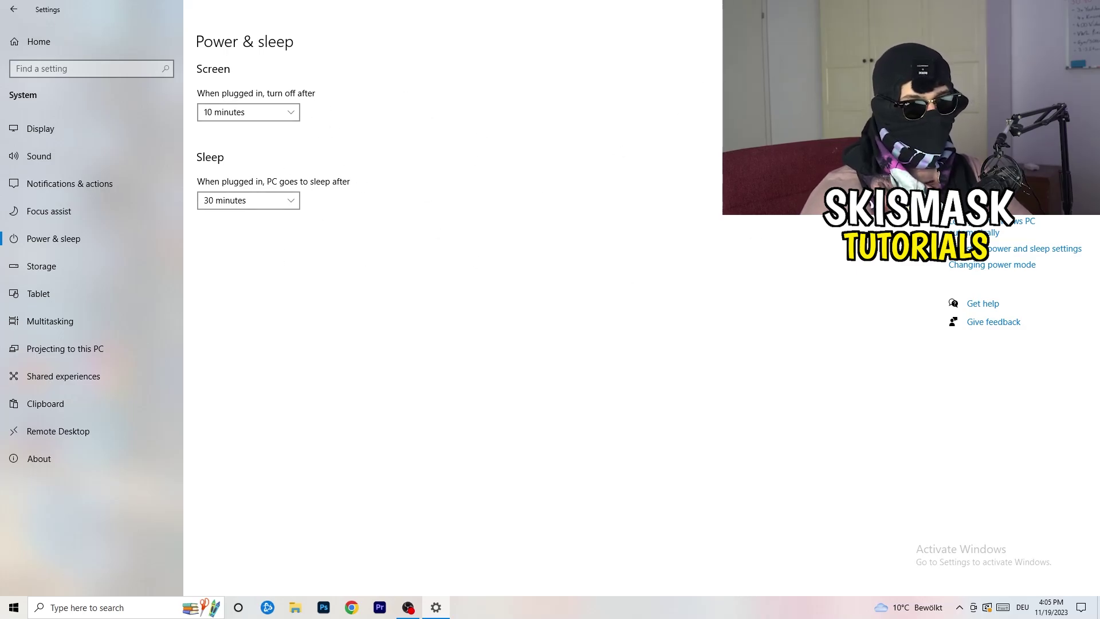
click(1032, 248)
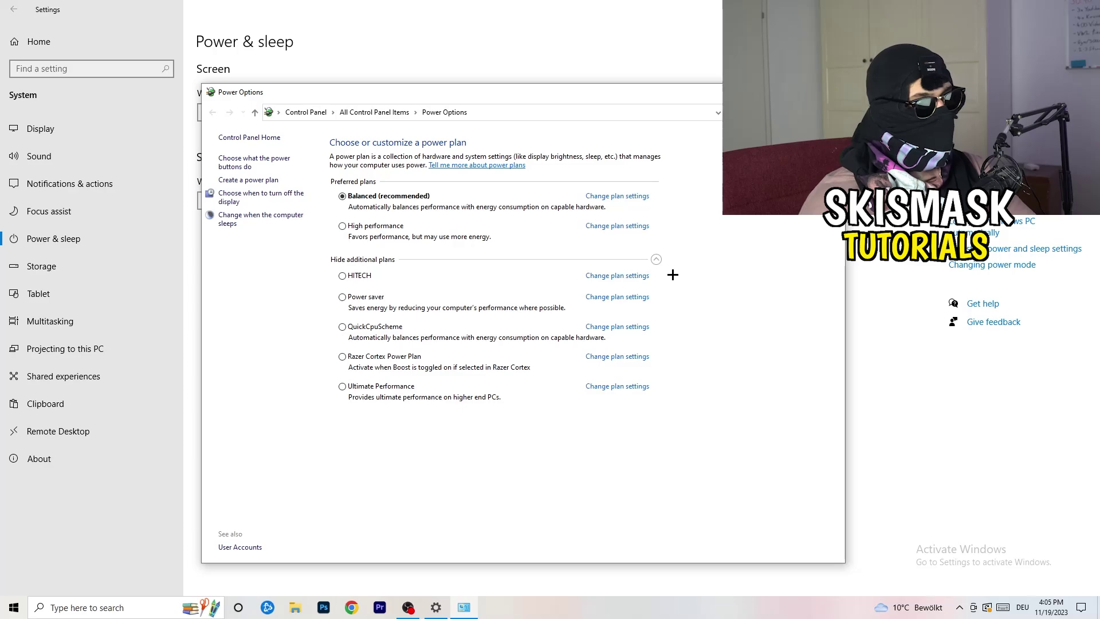
click(656, 259)
click(656, 259)
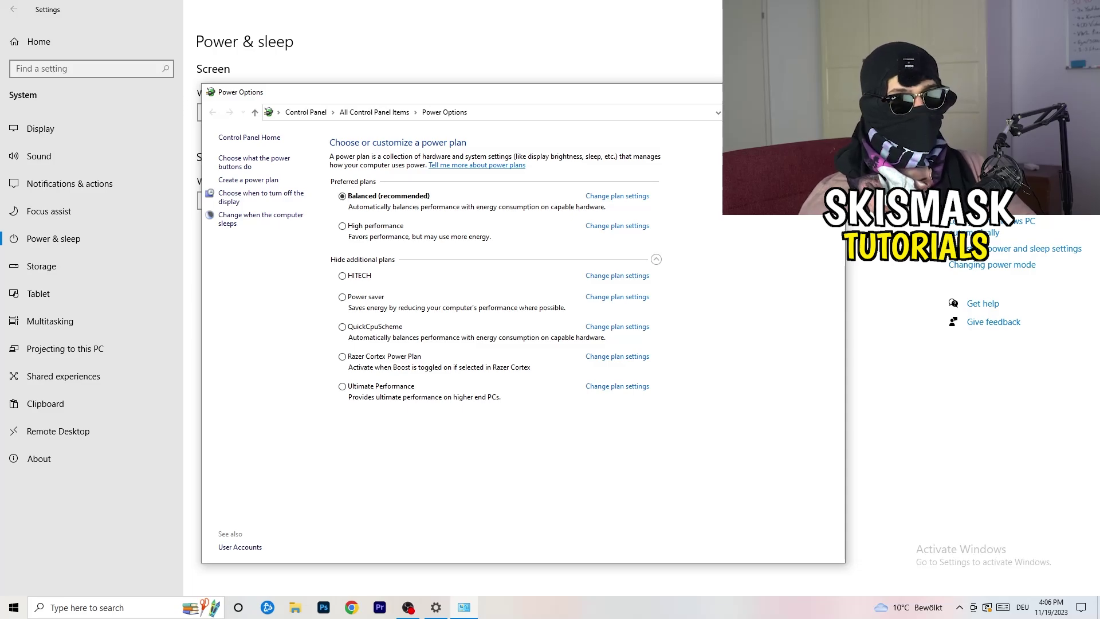
key(alt+F4)
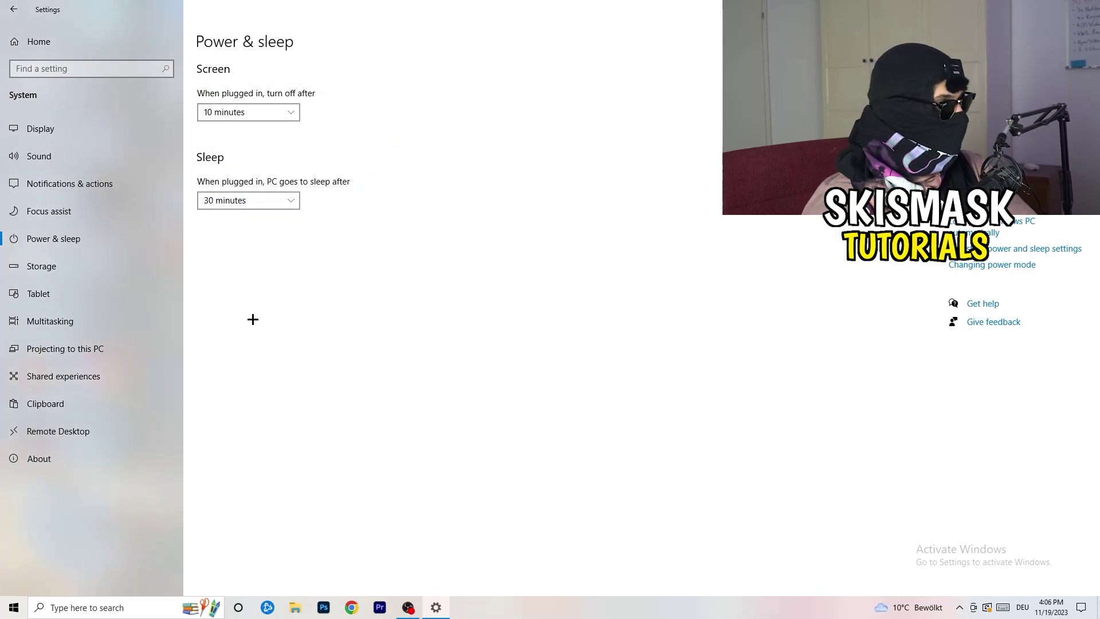
Keep Storage Sense running every week and enable deleting unused temporary files
click(75, 274)
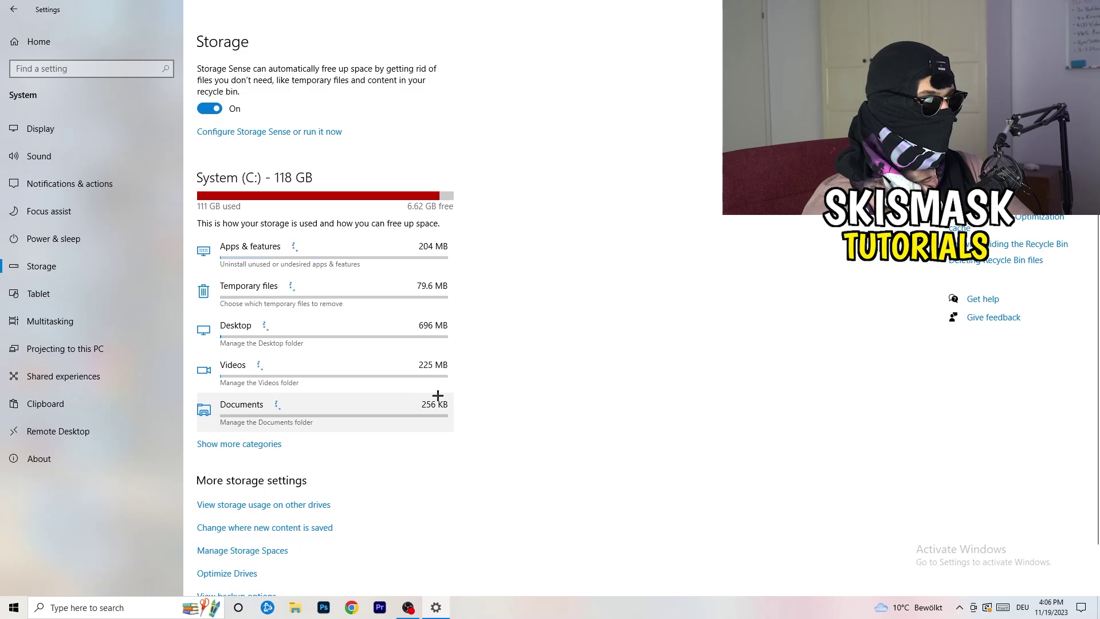
click(275, 136)
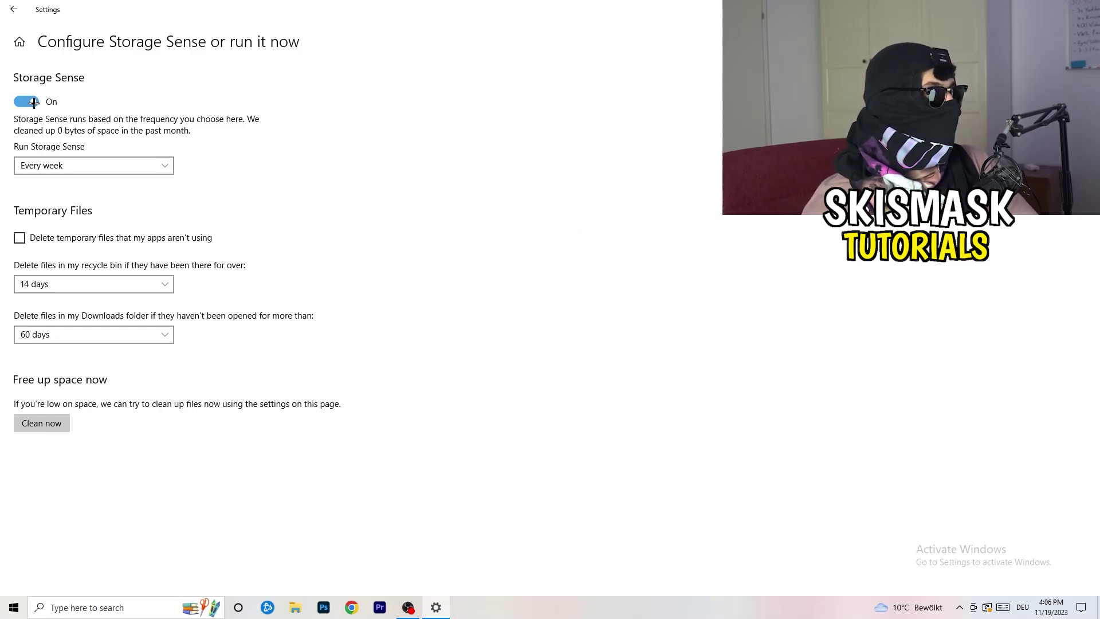
click(66, 165)
click(339, 172)
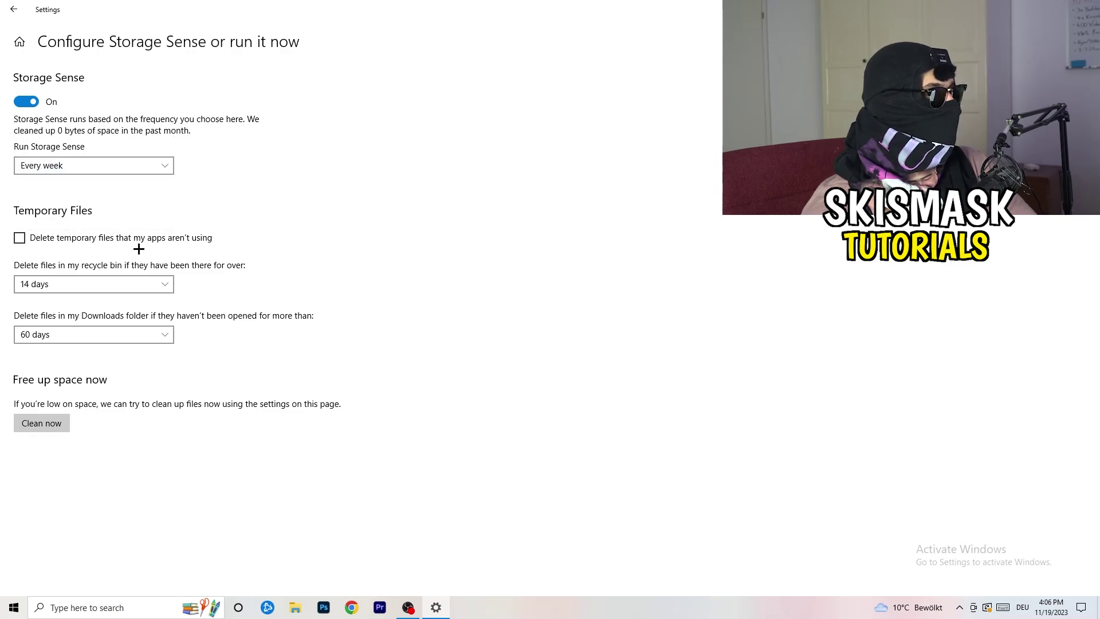
click(66, 238)
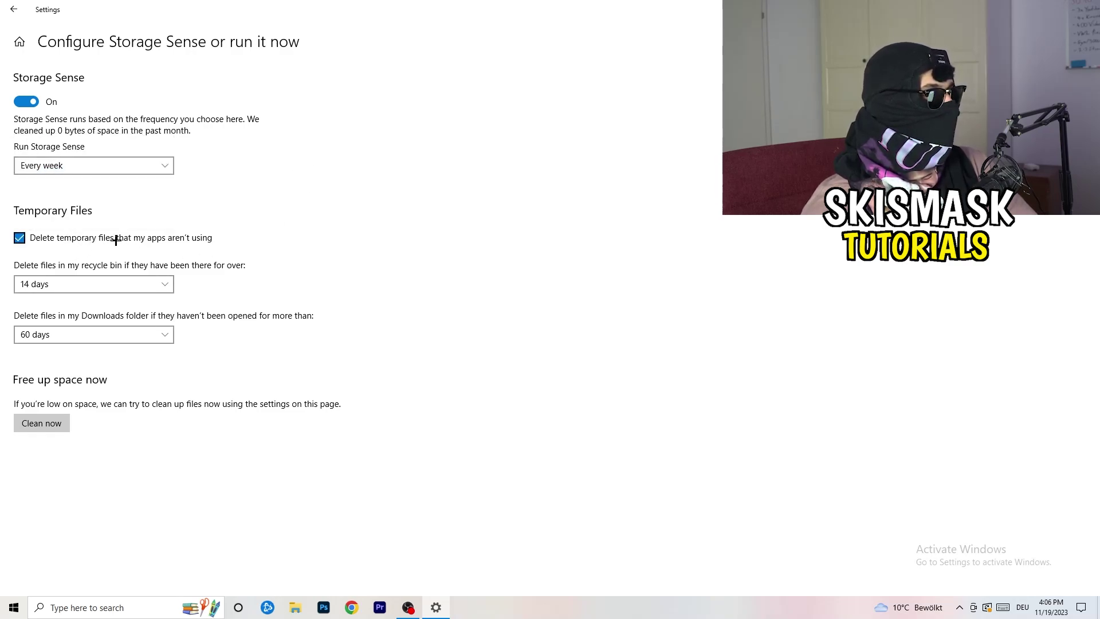
Keep recycle bin cleanup at 14 days and Downloads at 60 days, then return to Settings home
click(85, 285)
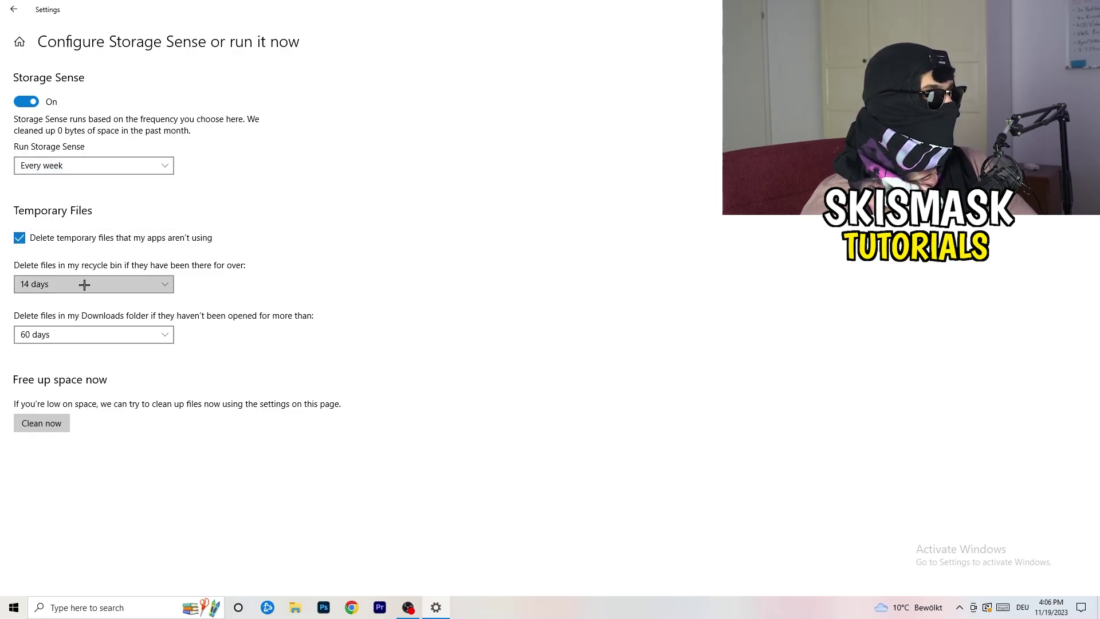
click(344, 235)
click(172, 284)
click(475, 227)
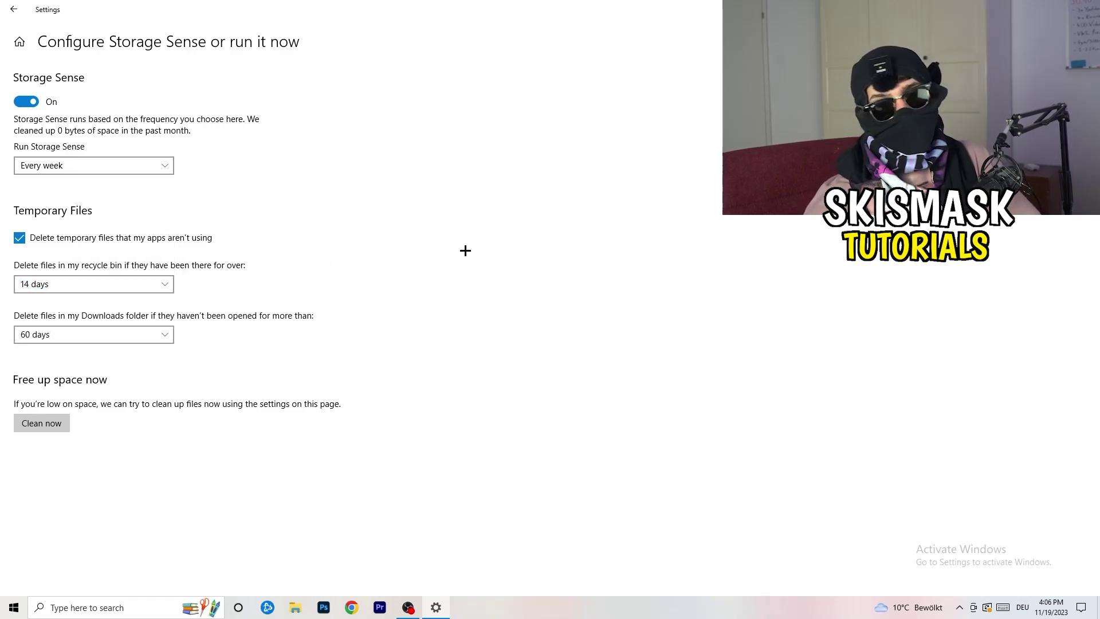
click(101, 336)
click(393, 288)
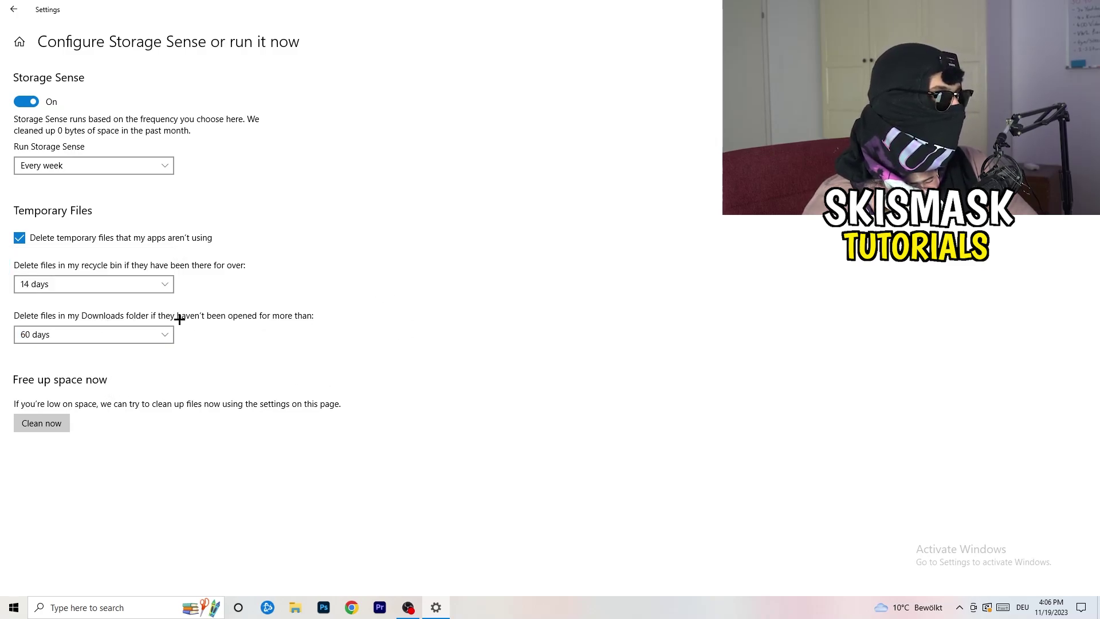
click(118, 336)
click(539, 279)
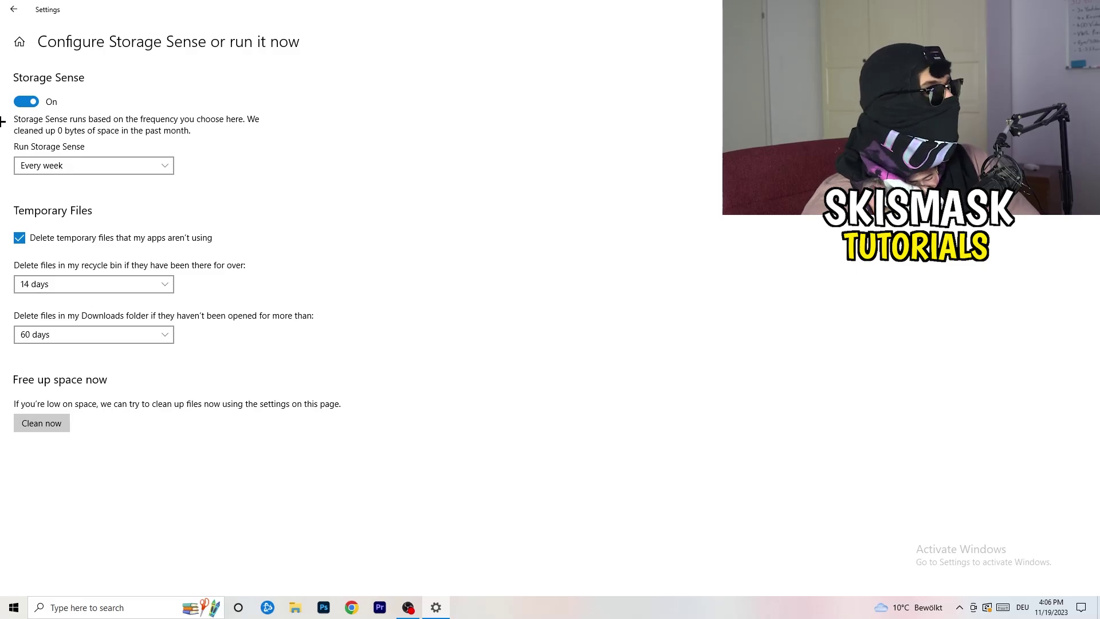
click(11, 10)
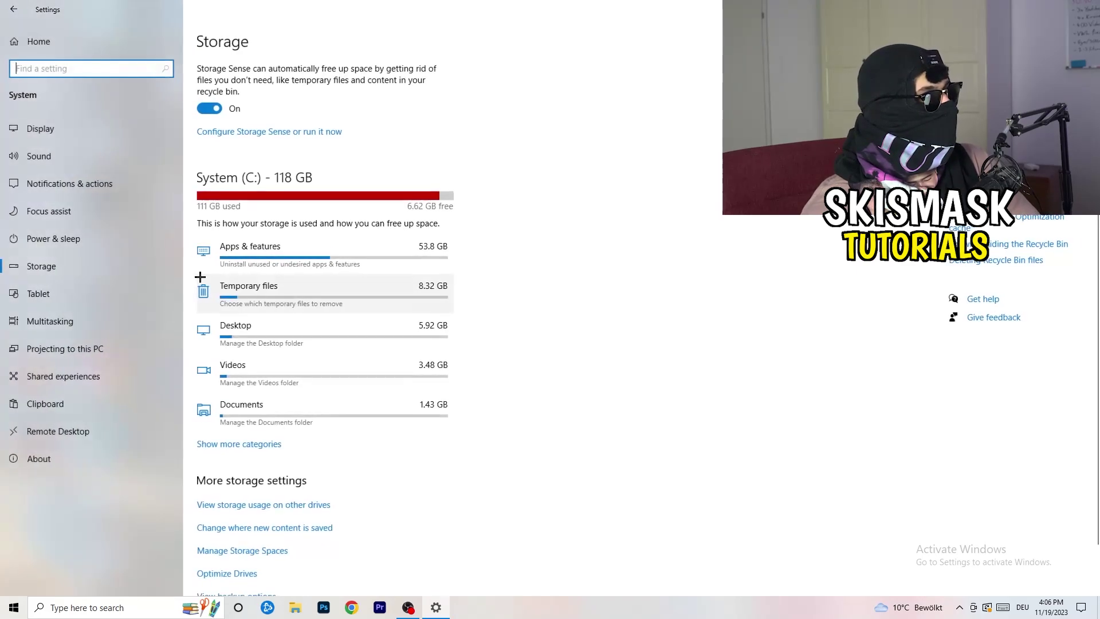
click(3, 10)
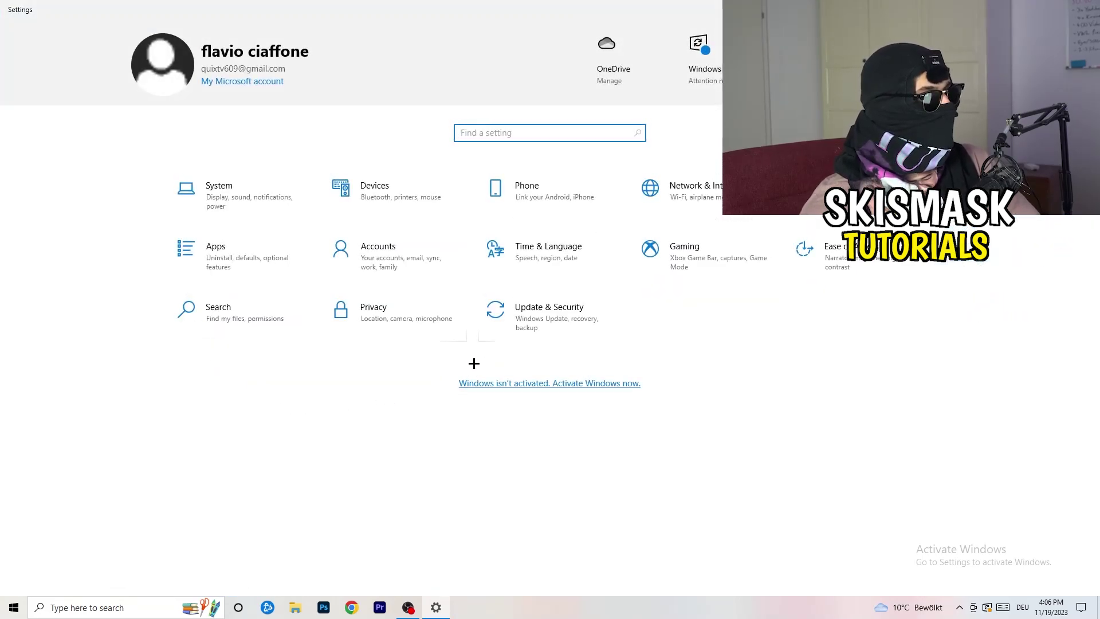
Check the pending restart in Update & Security, then close Settings
click(542, 323)
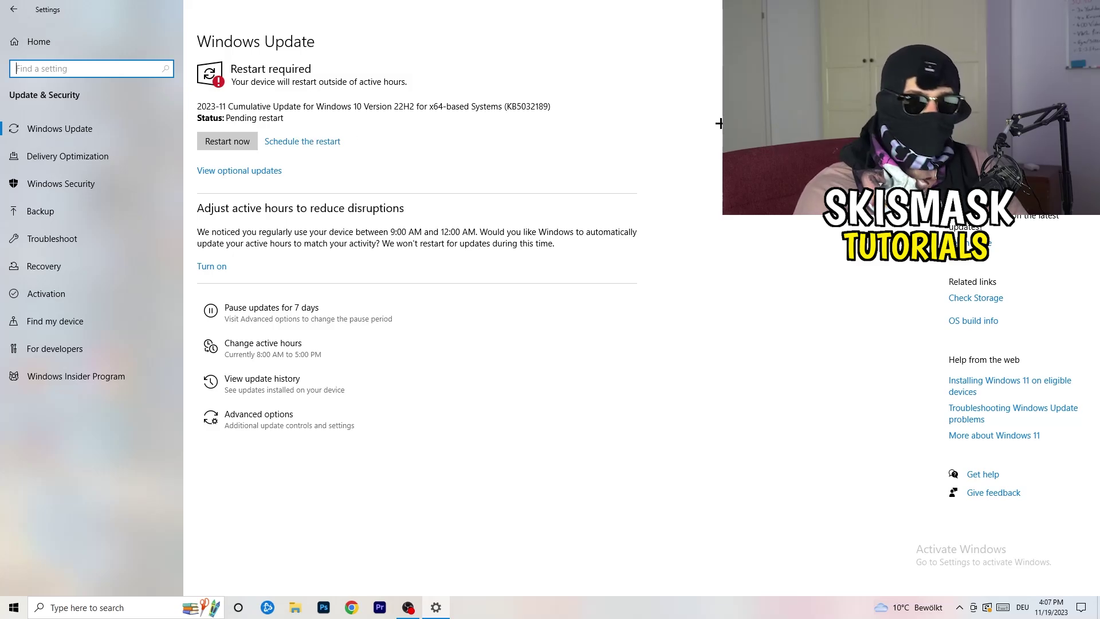
key(alt+F4)
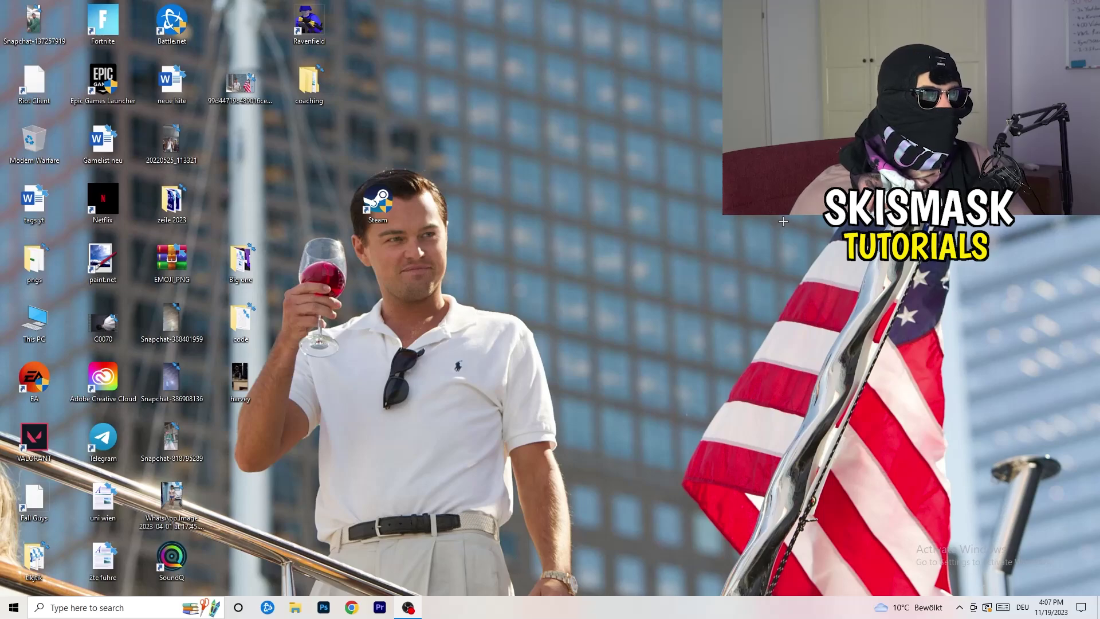
Open NVIDIA Control Panel from the desktop menu and view the Change Resolution page
right_click(667, 242)
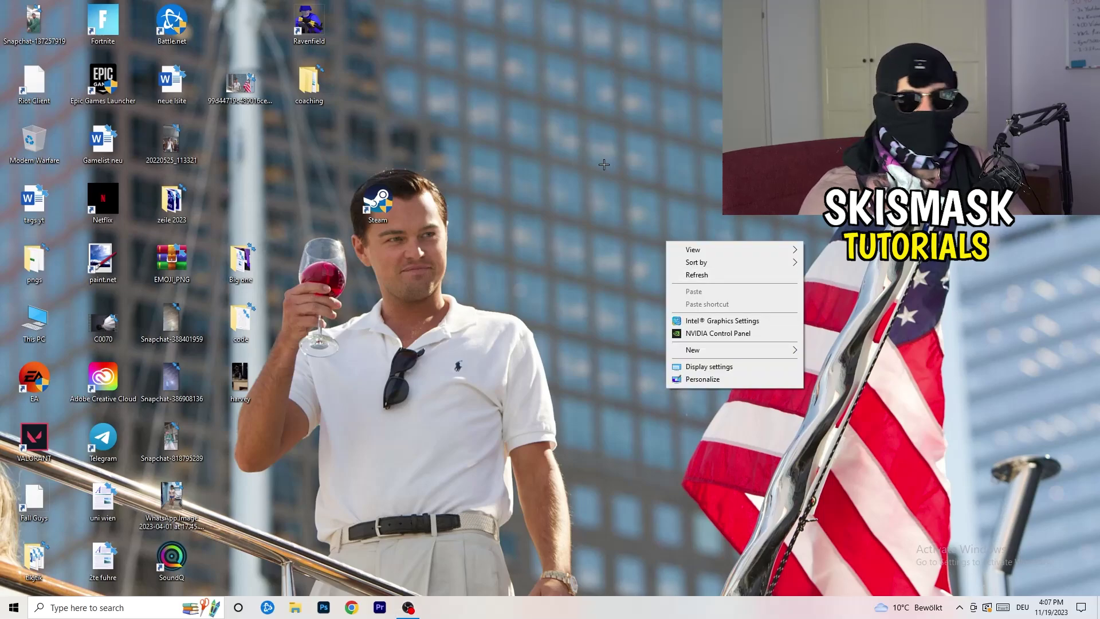
click(734, 334)
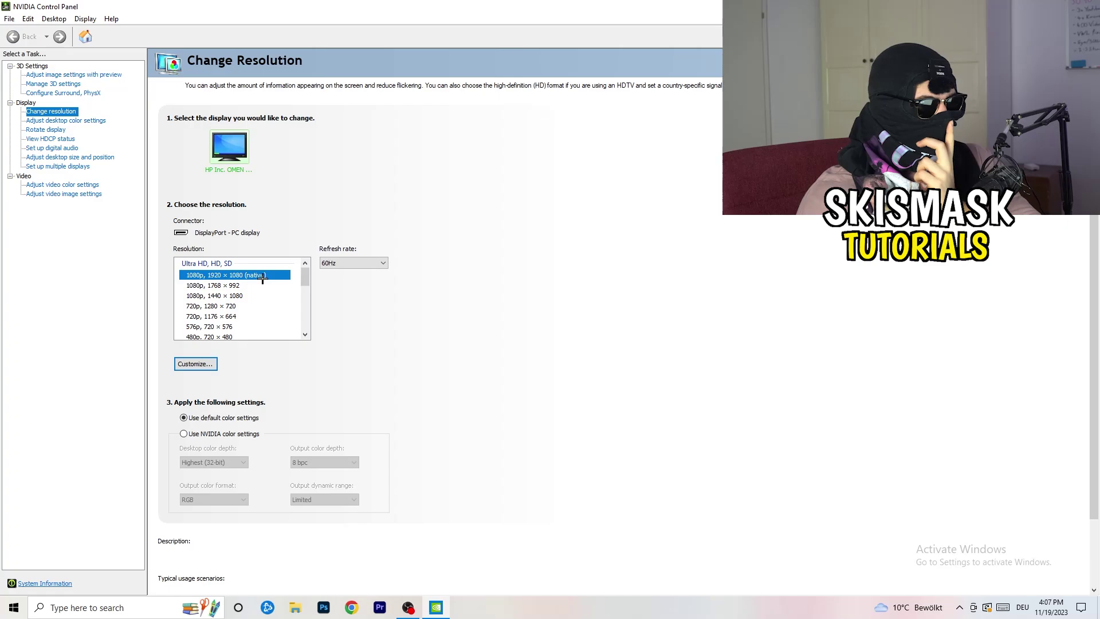
mouse_move(258, 276)
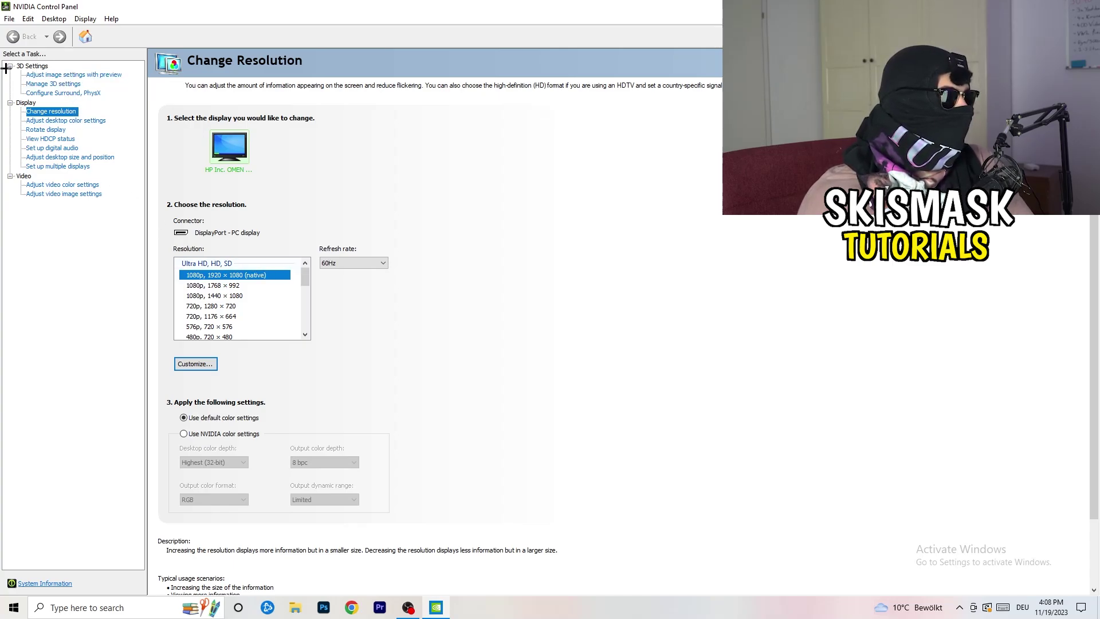
Keep 3D image settings on 'Let the 3D application decide' and close NVIDIA Control Panel
click(58, 76)
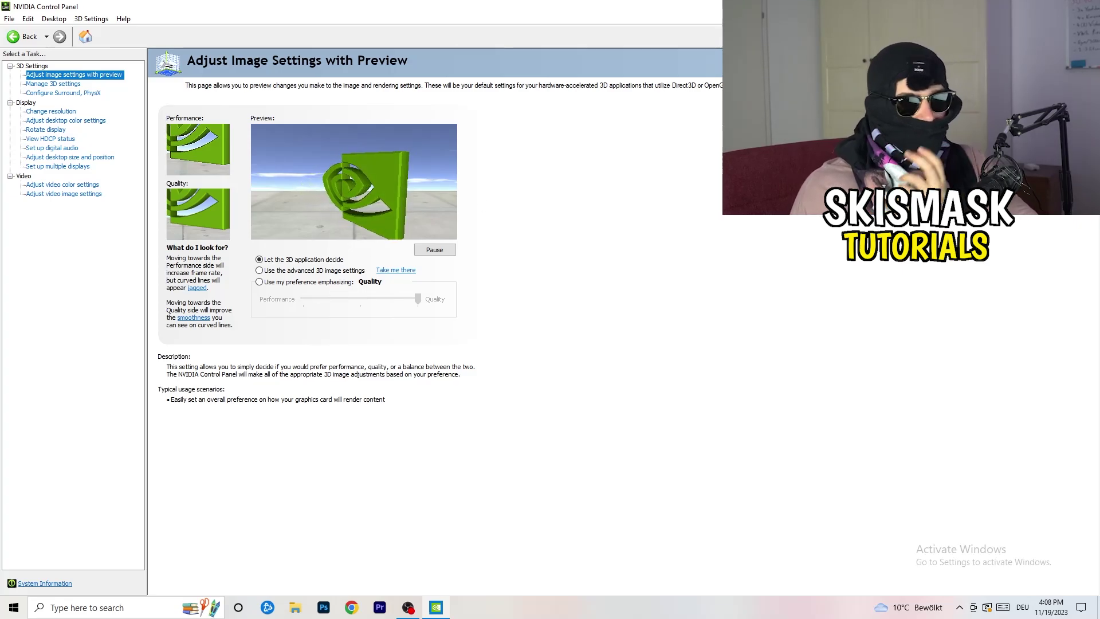
key(alt+F4)
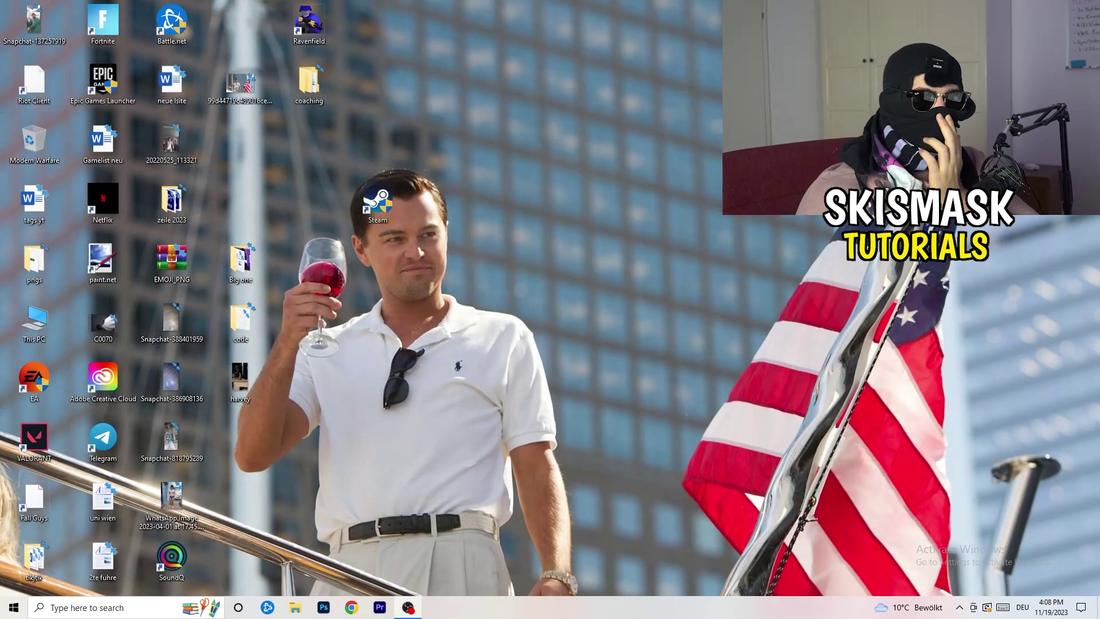